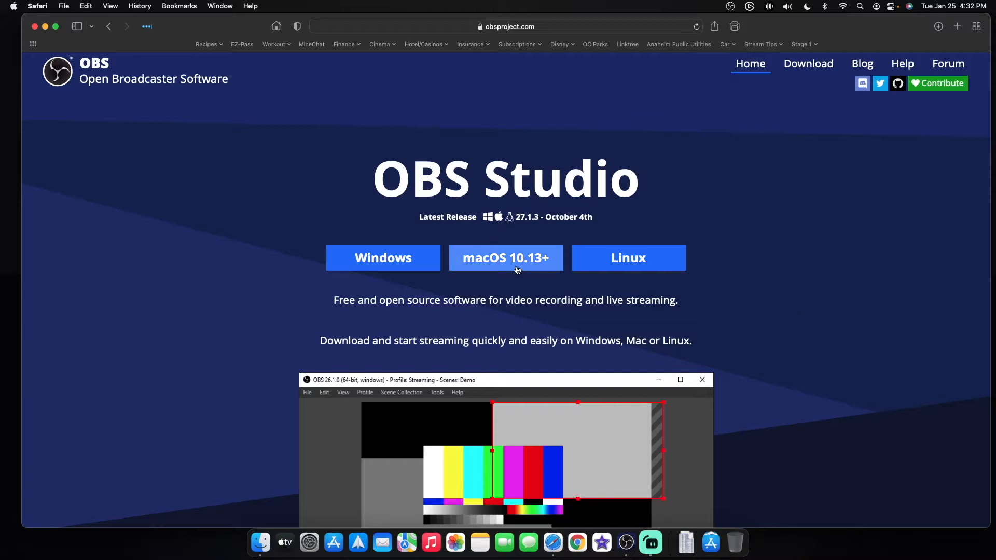
Download OBS Studio for macOS 10.13+ and open the downloaded obs-mac-27.1.3.dmg installer
click(505, 256)
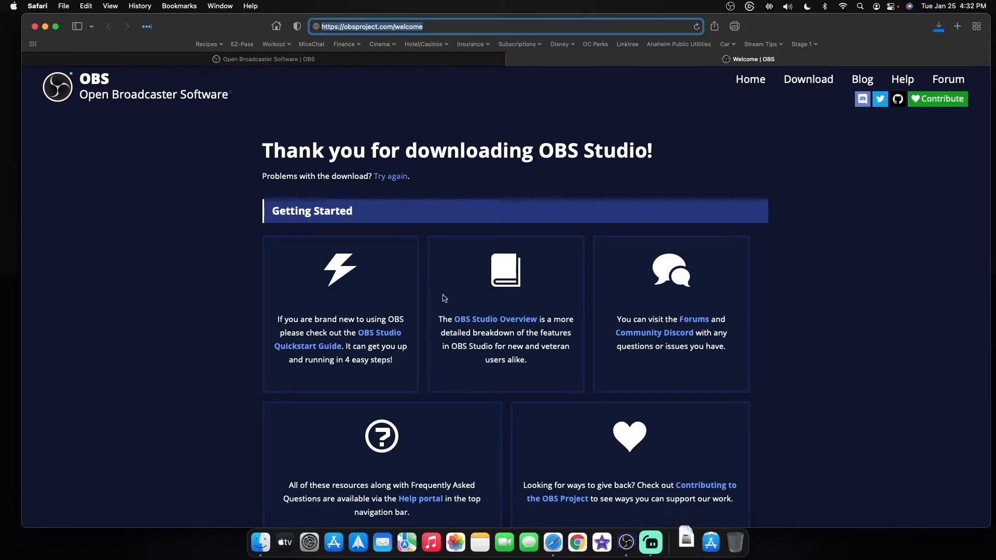
scroll(443, 303, down, 5)
scroll(352, 213, up, 1)
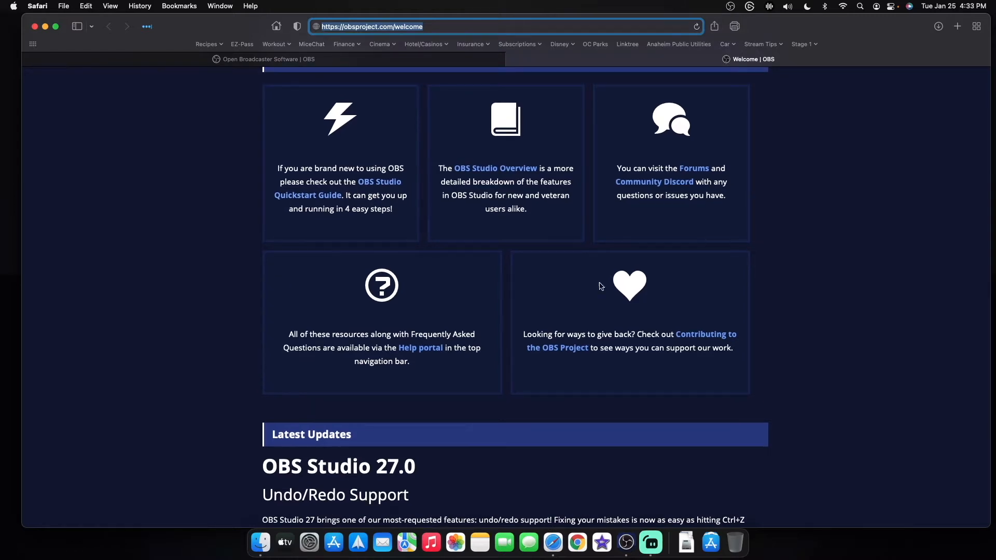
click(692, 542)
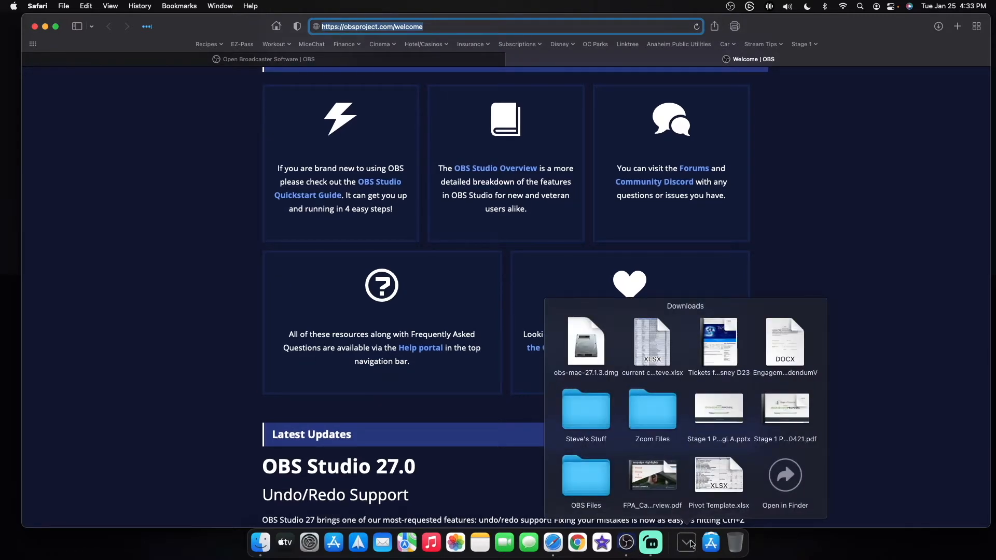
click(586, 347)
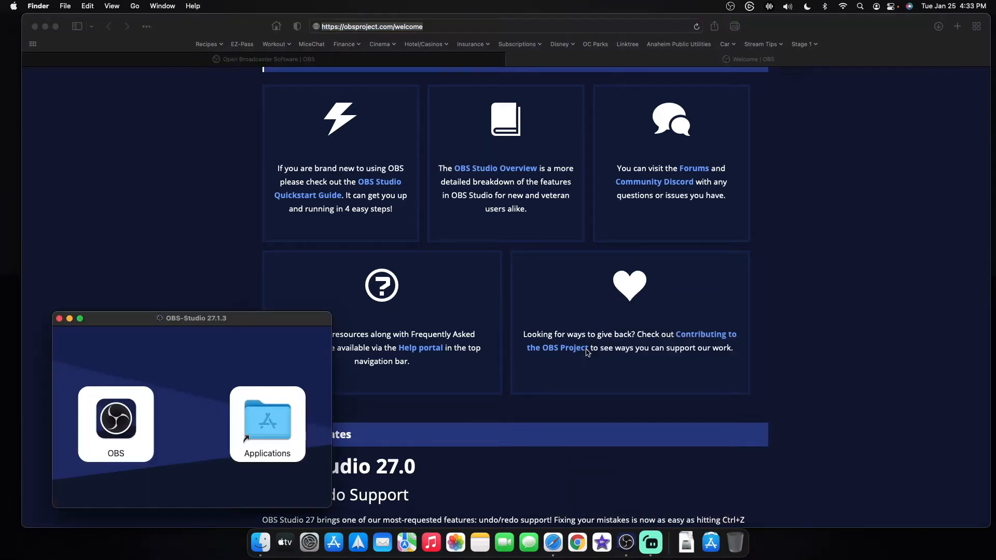
Close the OBS-Studio 27.1.3 installer window and launch OBS from the Applications folder
drag(260, 322, 418, 212)
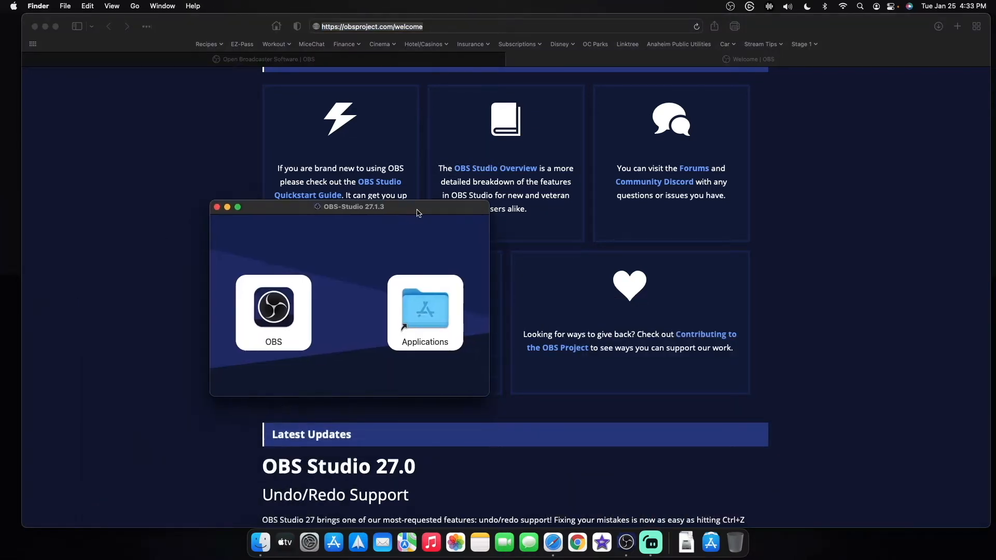
click(275, 317)
mouse_move(274, 317)
mouse_down()
mouse_move(267, 316)
mouse_move(275, 315)
mouse_up()
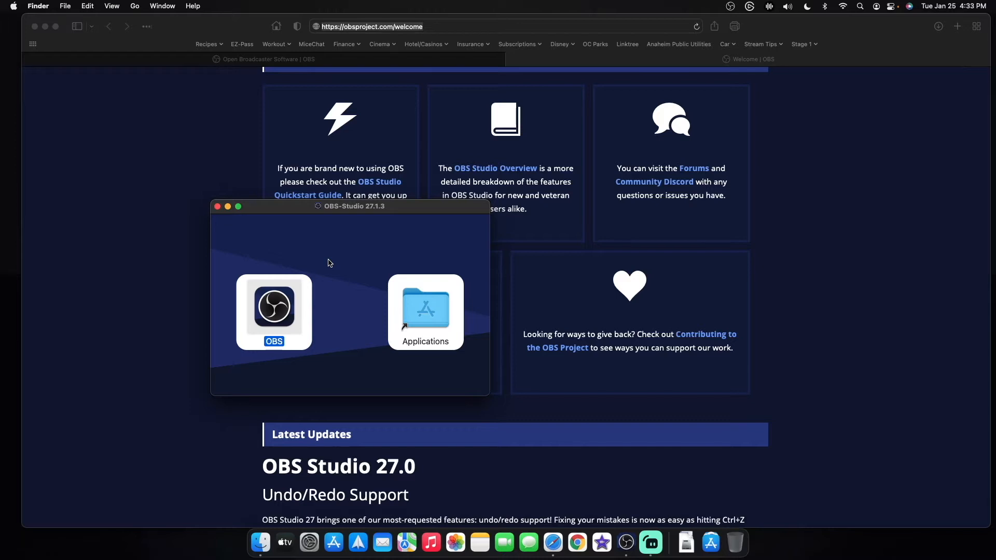
click(218, 207)
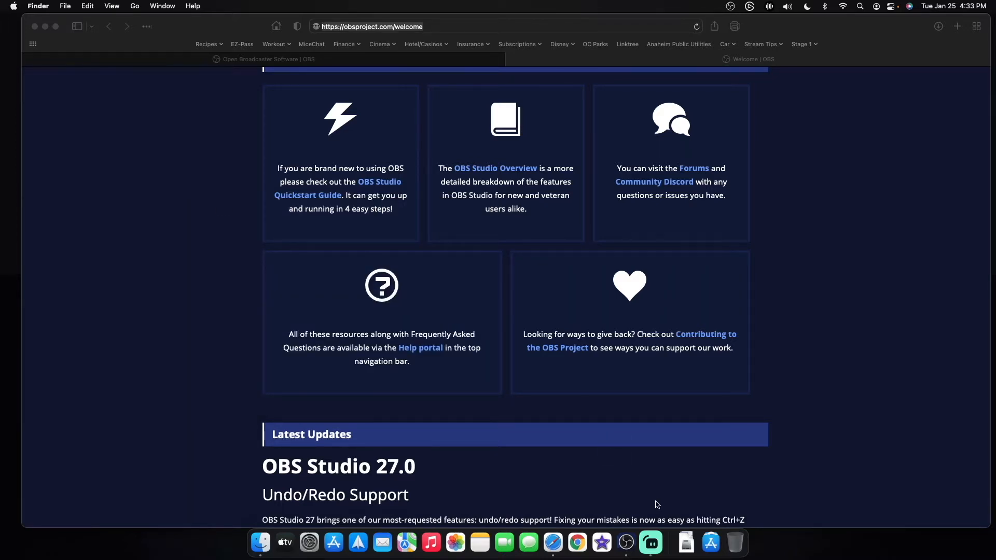
click(712, 549)
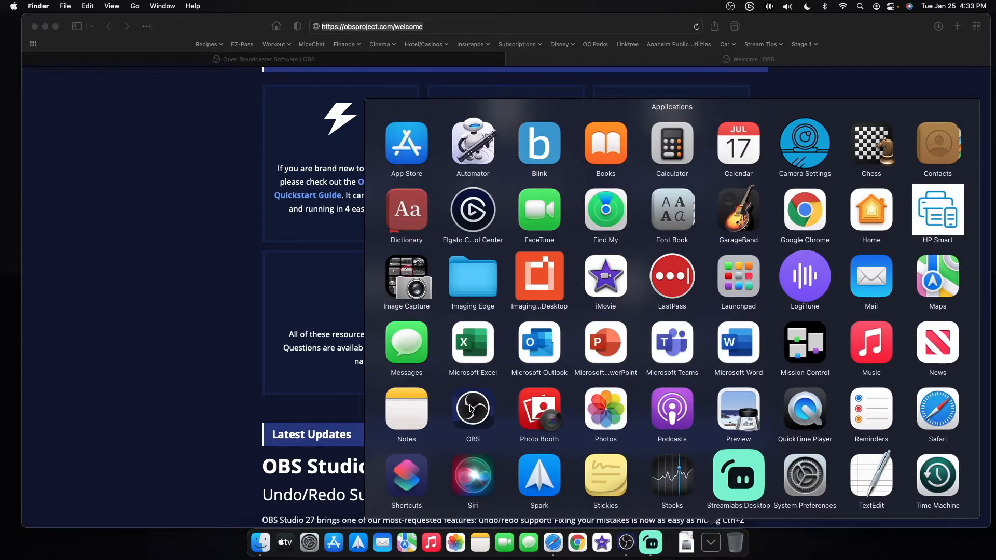
click(470, 409)
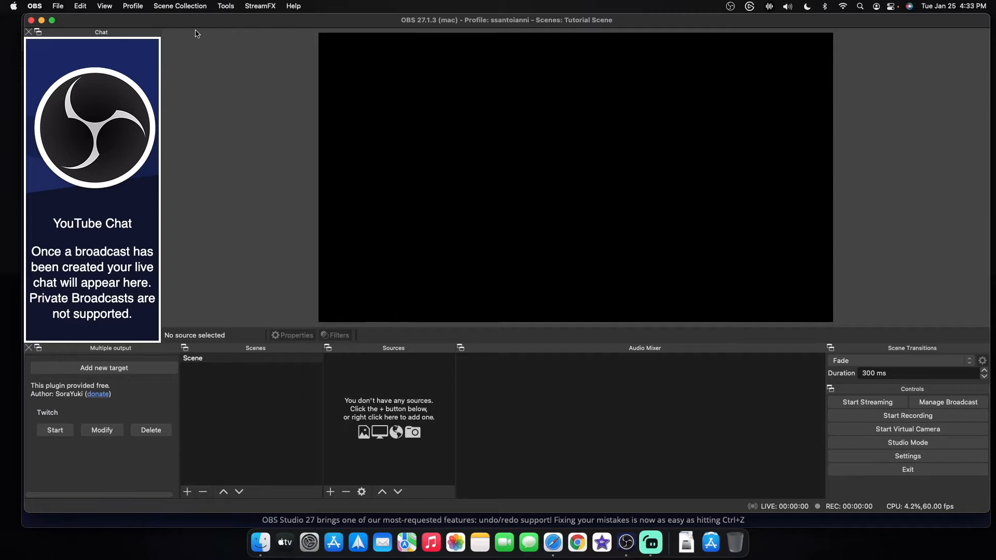
Create a new profile named "test" with the auto-configuration wizard enabled
click(126, 6)
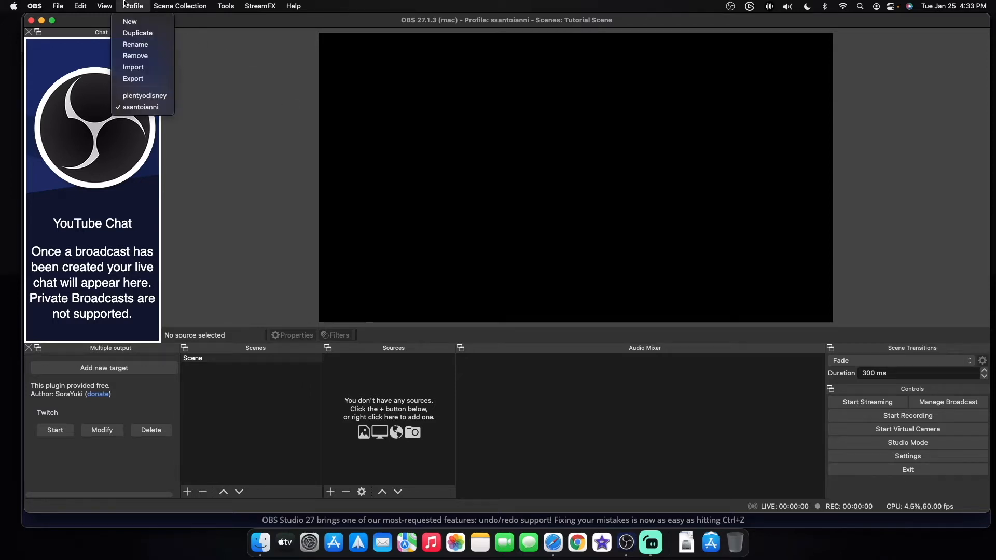
click(137, 22)
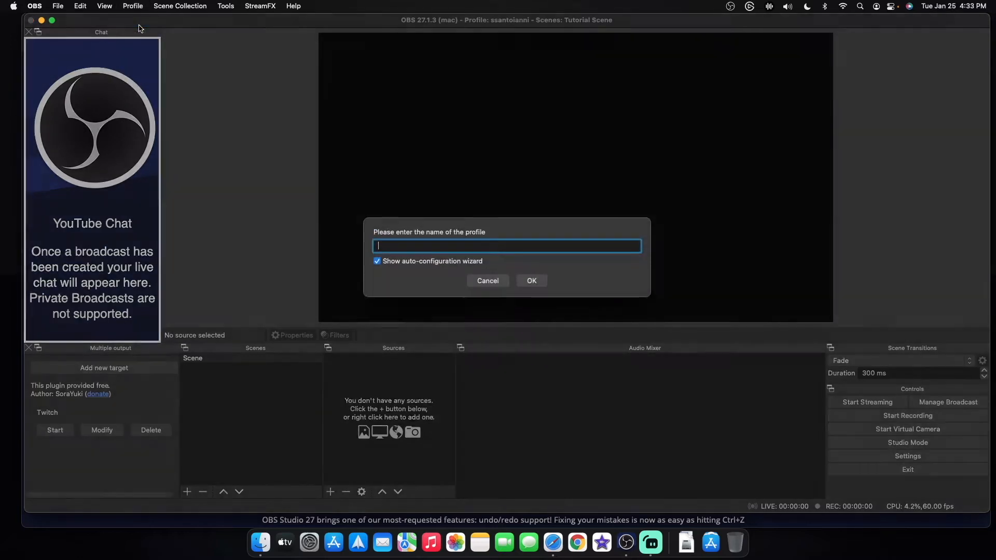
text(test)
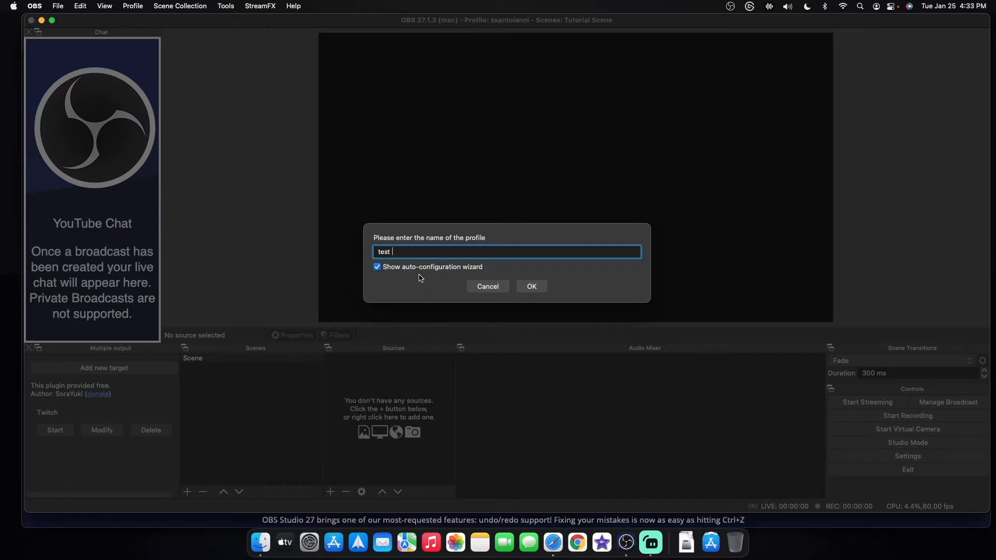
click(529, 287)
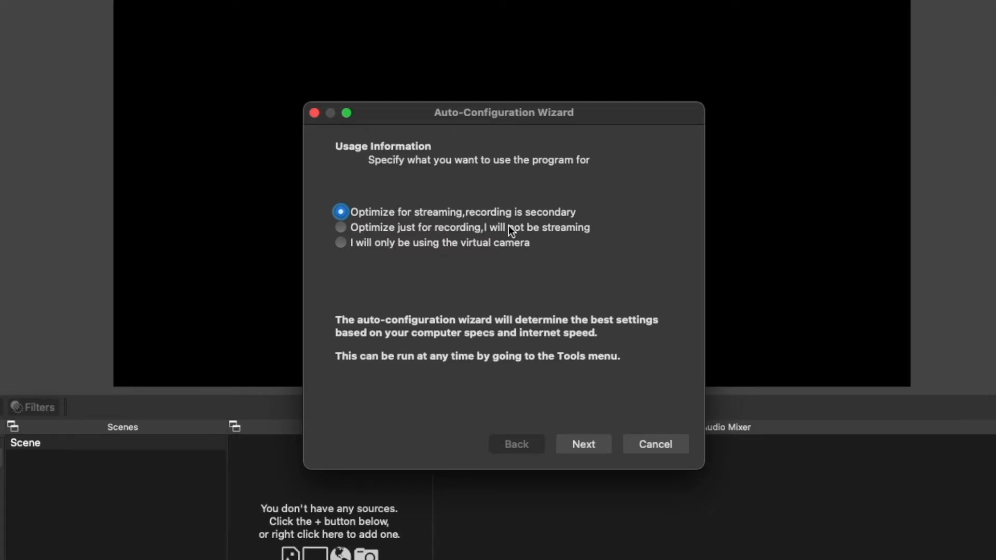
Keep the wizard optimized for streaming with the current 1920x1080 canvas resolution, and set the FPS to 60
click(589, 439)
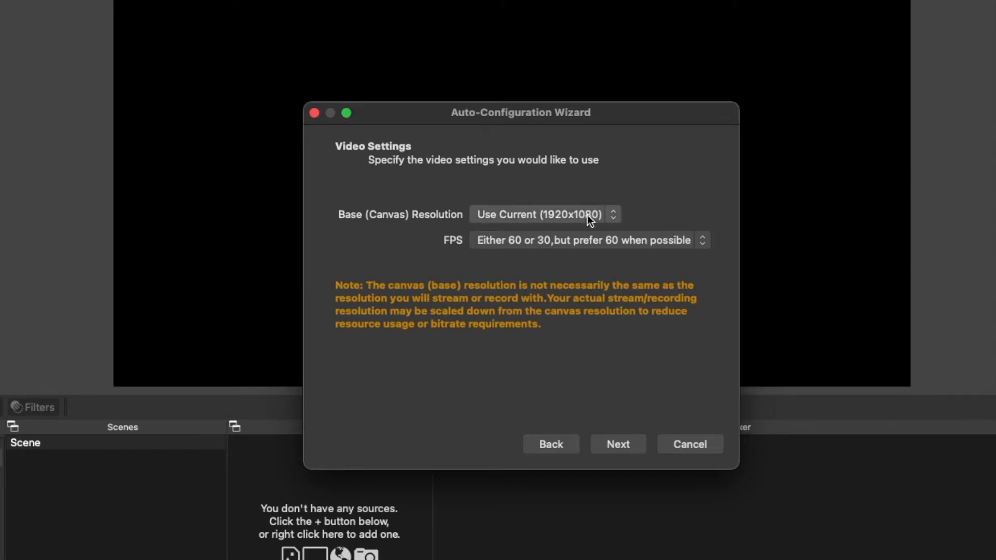
click(522, 242)
click(522, 294)
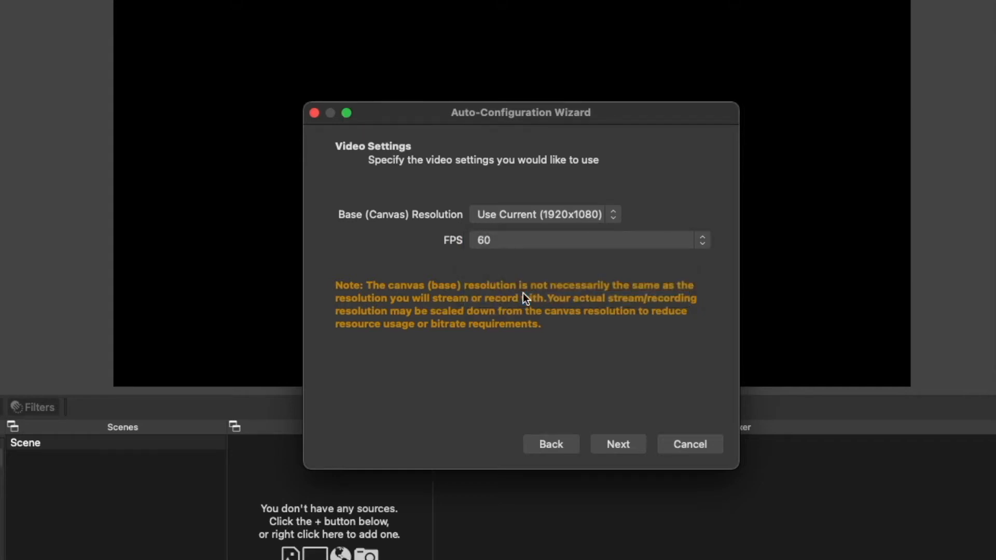
click(613, 443)
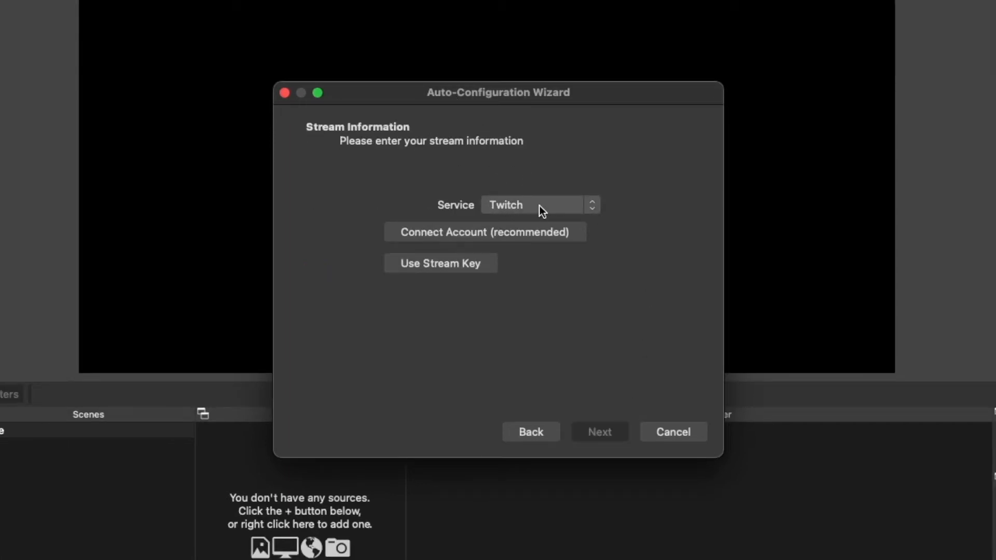
Set the streaming service to YouTube - RTMPS and connect the account by authorizing OBS Studio through Google sign-in, returning to the wizard
click(590, 205)
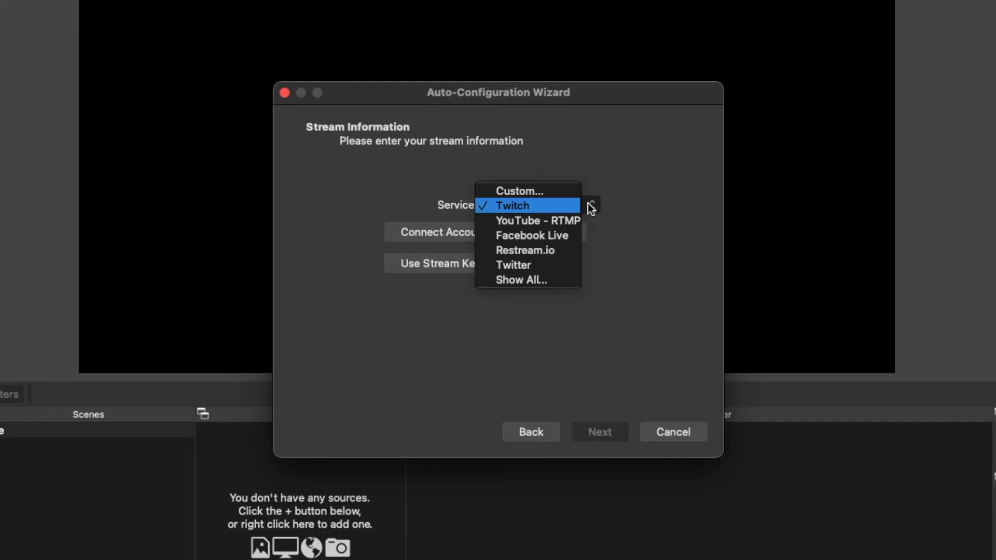
click(533, 220)
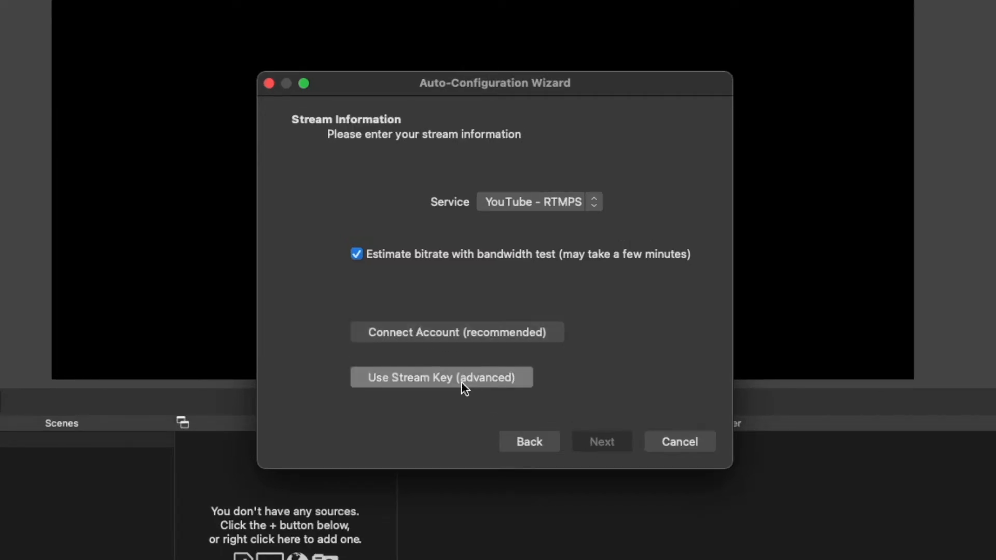
click(457, 337)
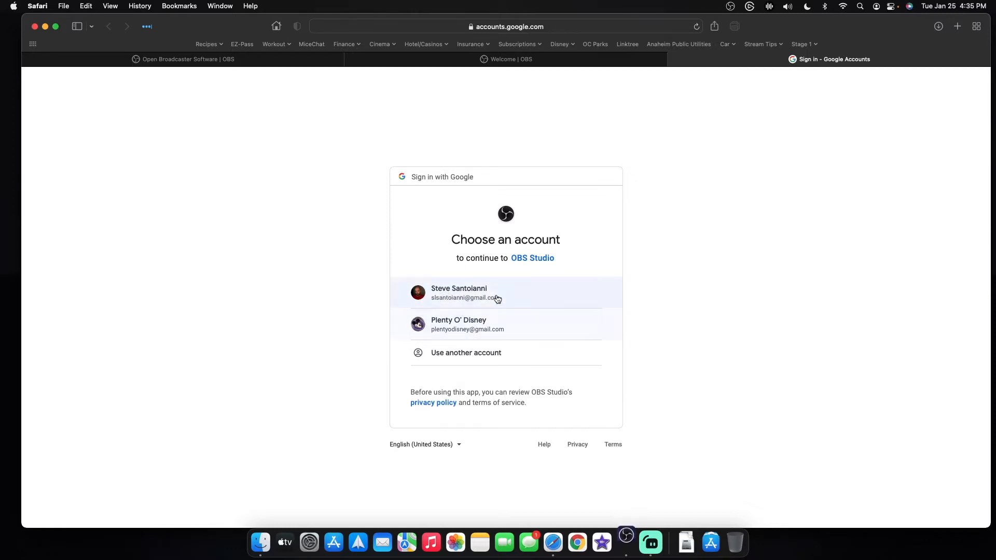
click(474, 297)
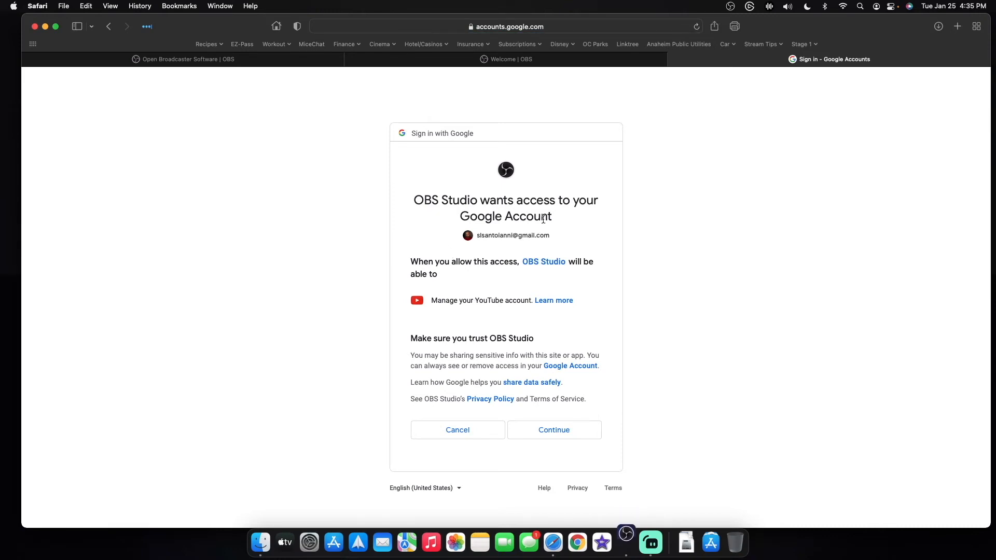
click(558, 429)
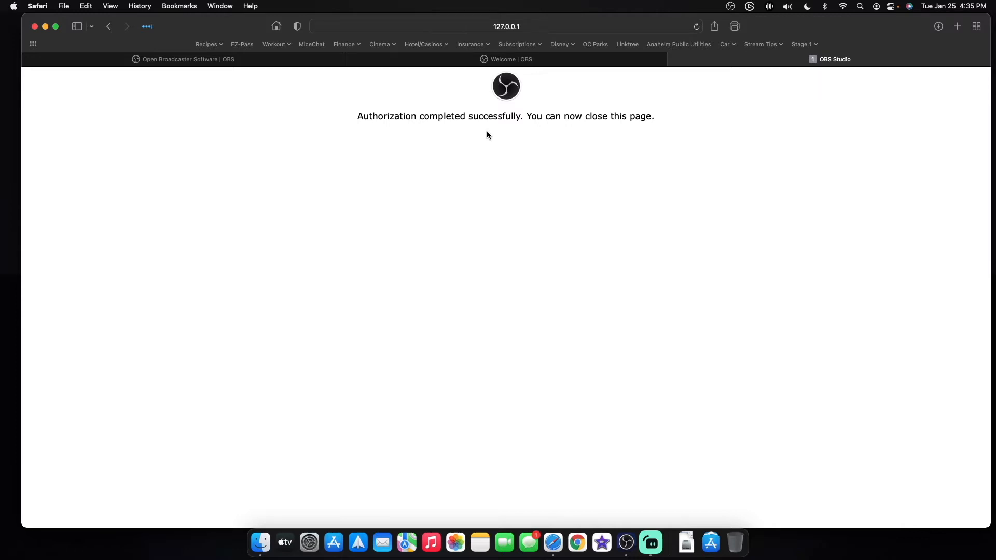
key(super+w)
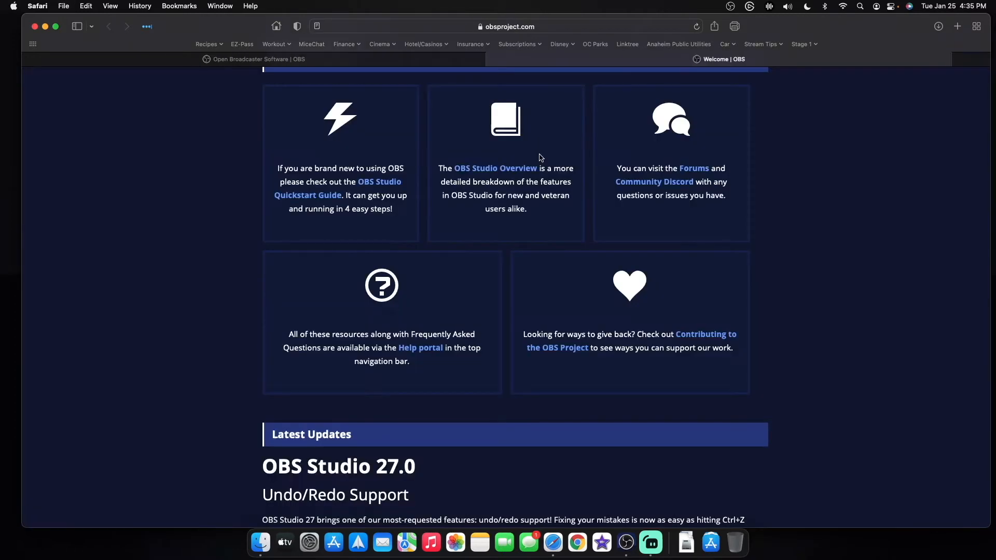
key(super+Tab)
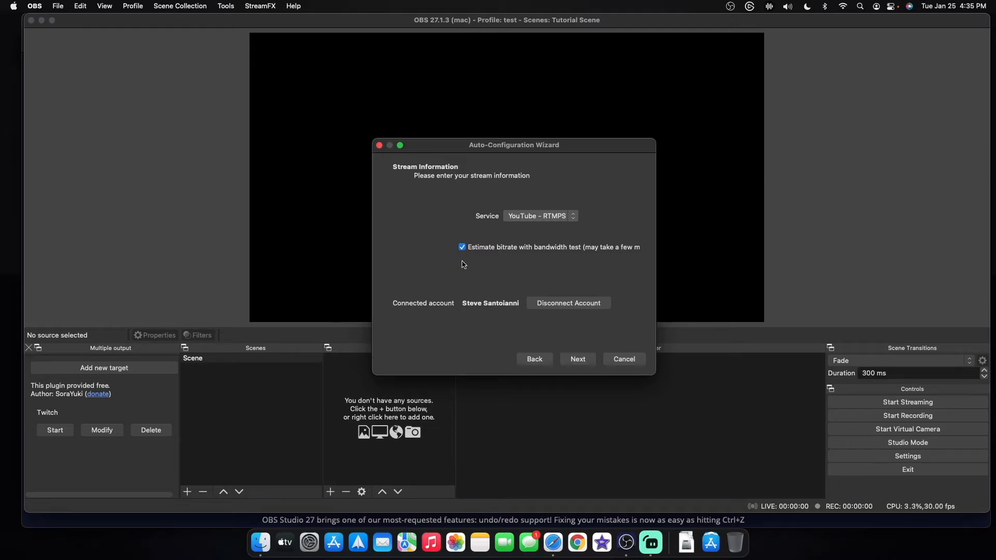
Run the wizard's bandwidth test and apply its recommended settings, docking the YouTube Chat window to the left of the preview
click(573, 358)
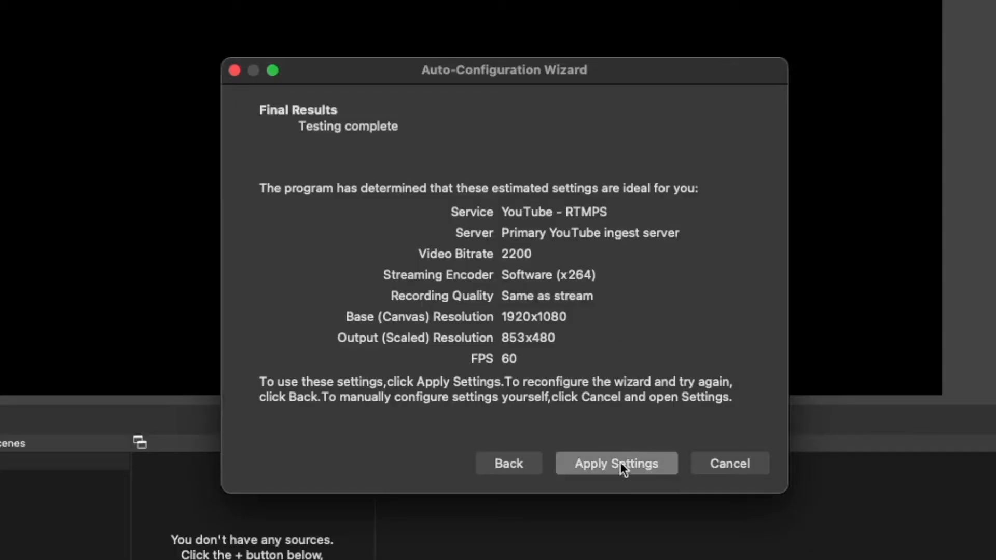
click(624, 465)
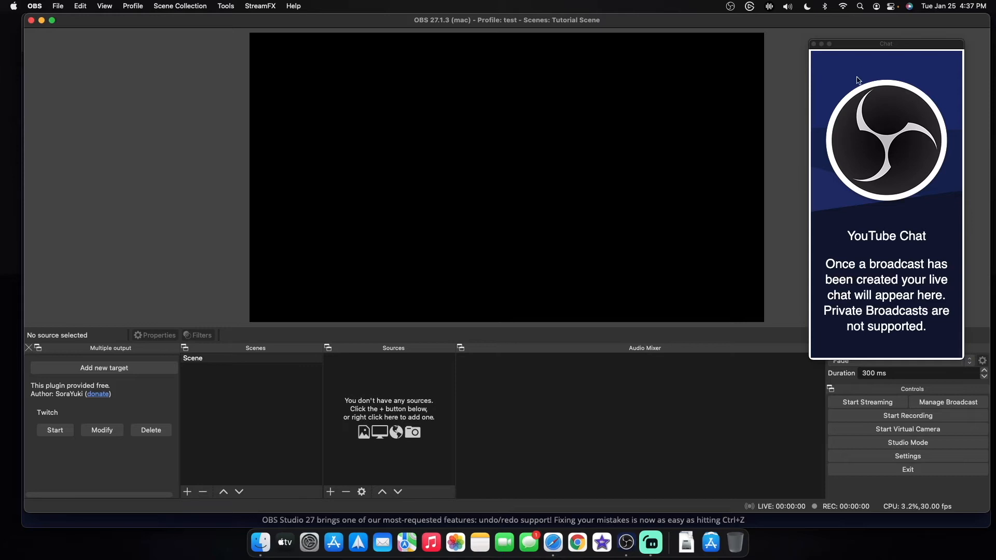
click(868, 46)
drag(871, 49, 55, 46)
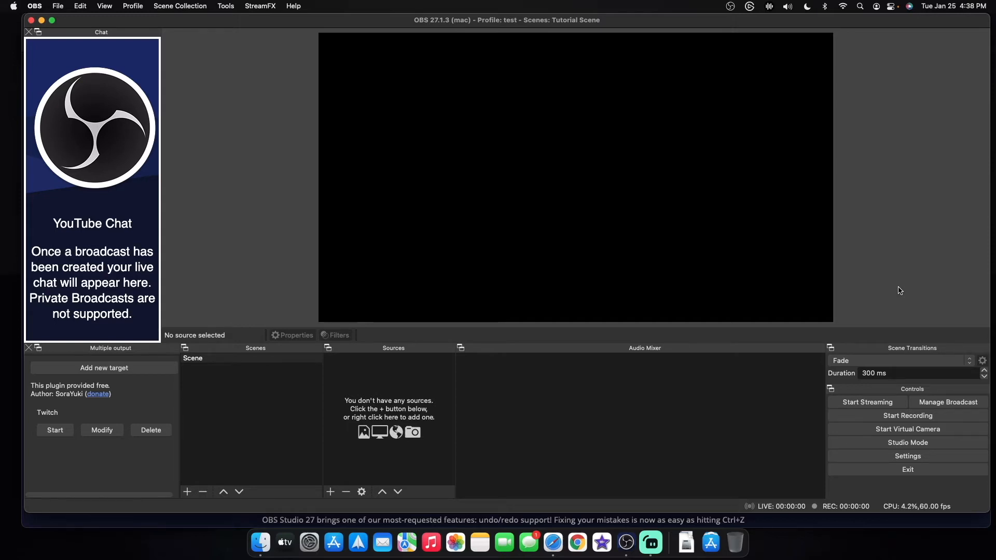
Rename the existing scene as "test scene"
click(257, 415)
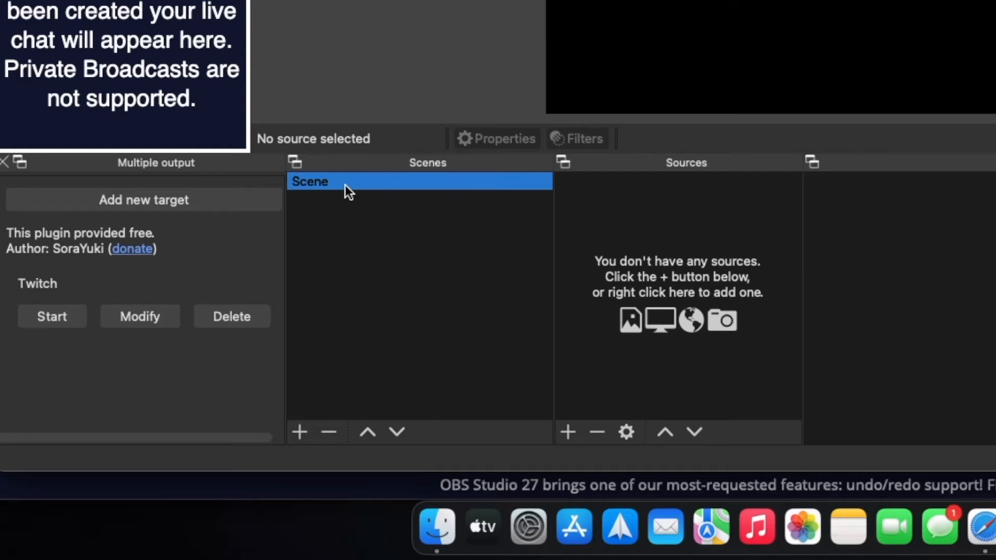
right_click(328, 182)
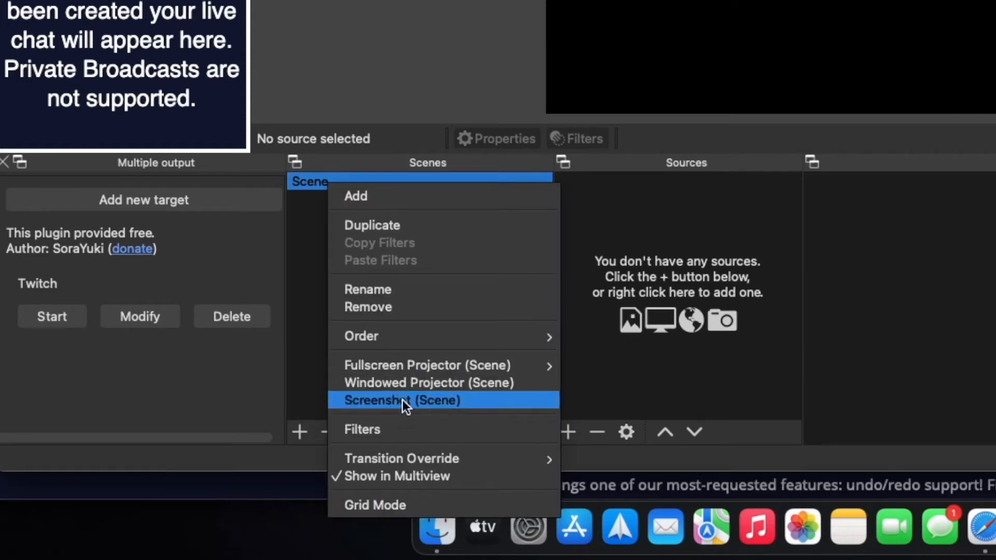
click(422, 288)
text(test )
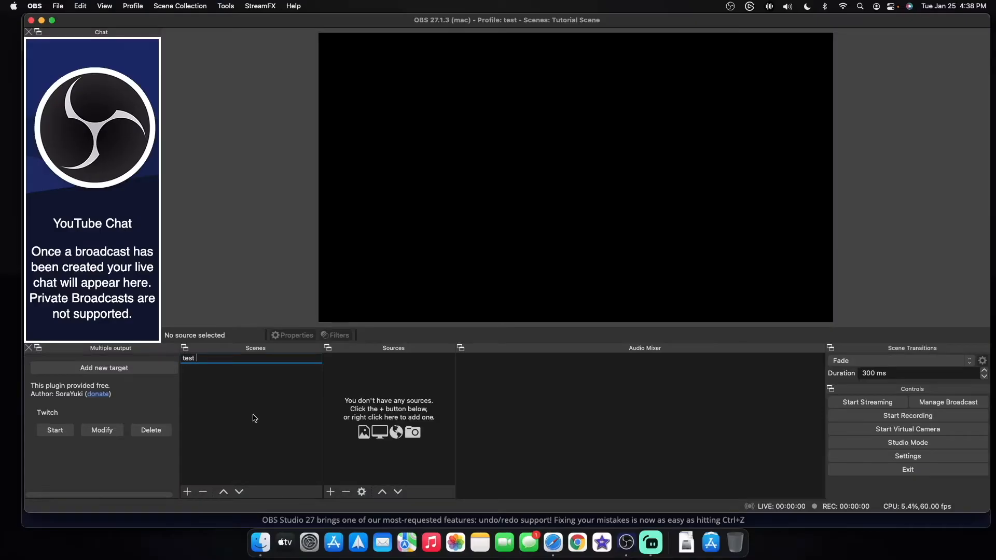
text(scene)
key(Return)
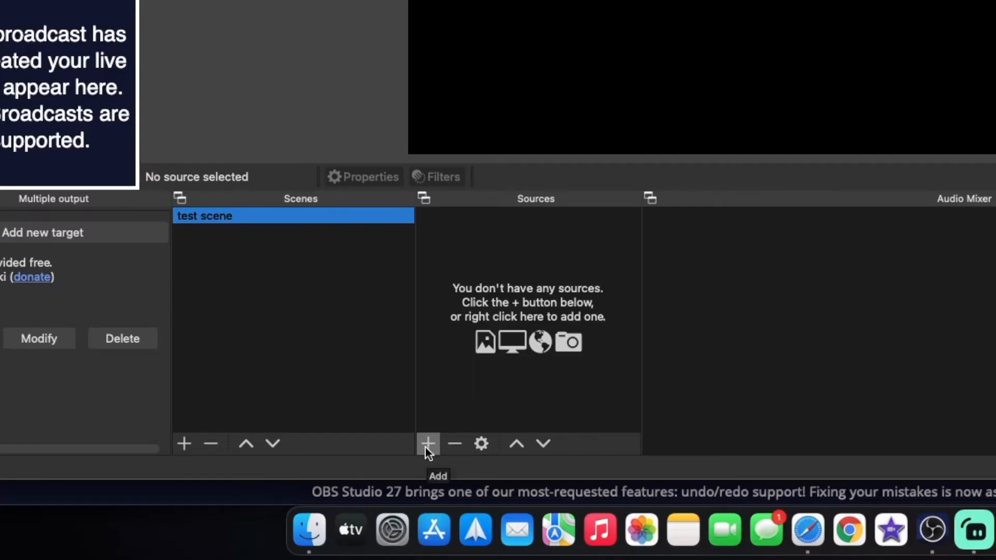
Add an Audio Input Capture source named "blue yeti" using the Yeti Stereo Microphone device, and mute it in the audio mixer
click(331, 492)
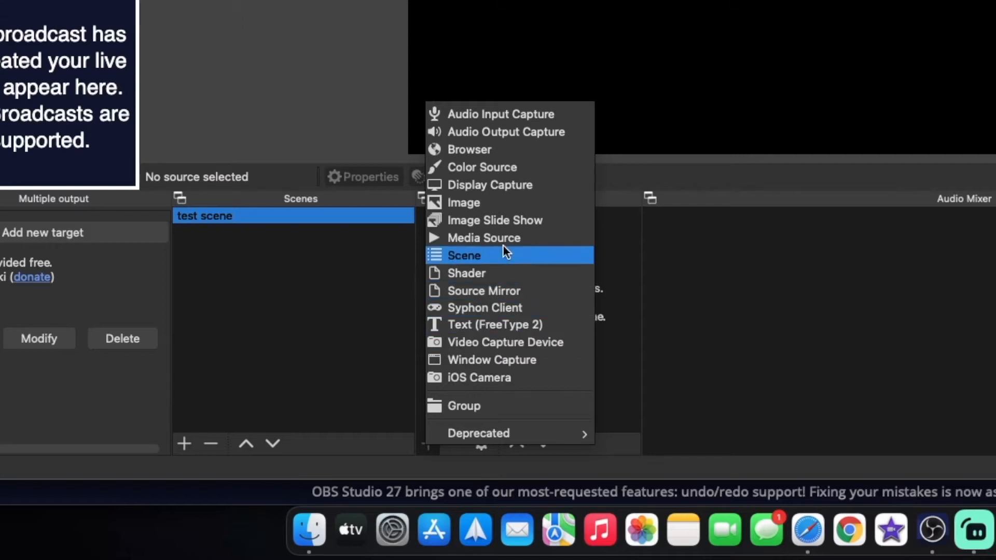
click(508, 115)
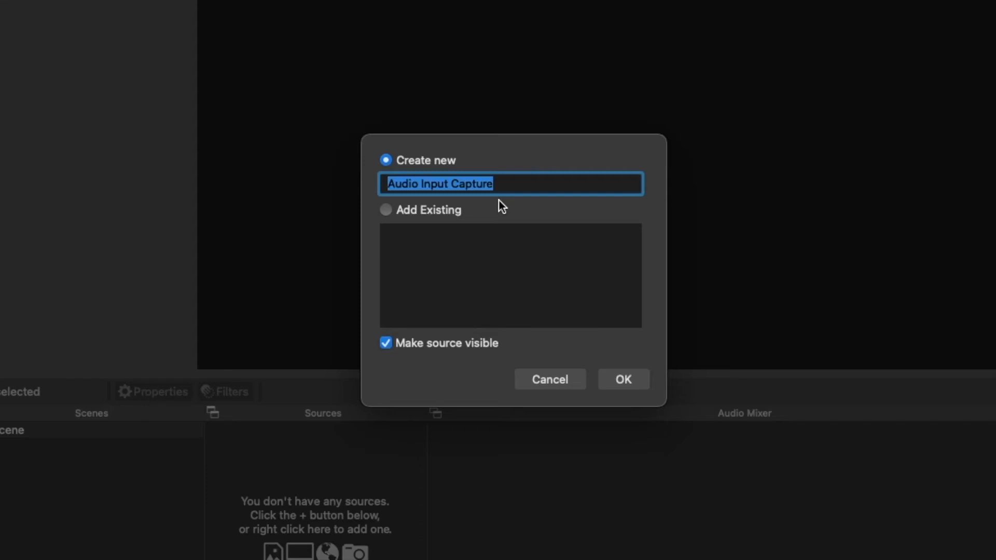
text(blue yeti)
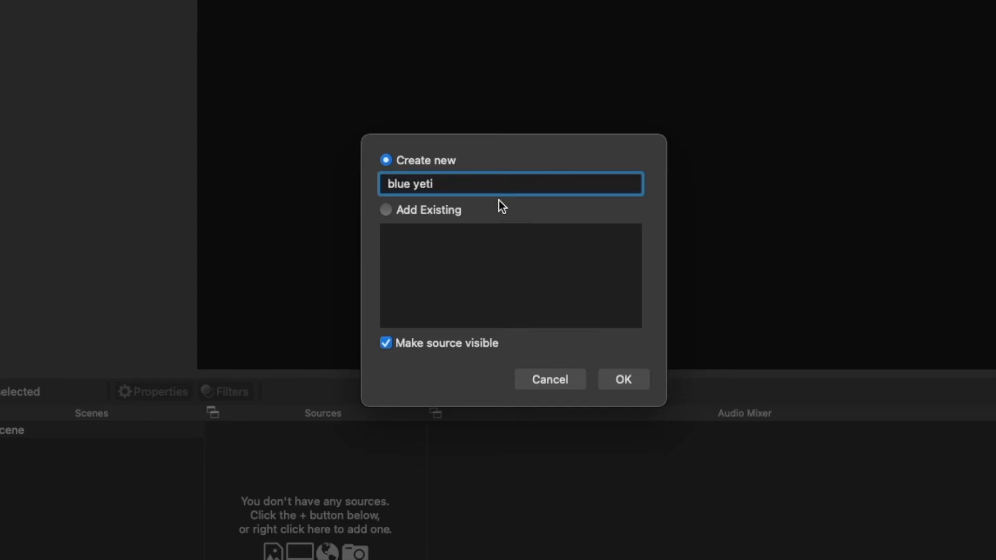
click(629, 380)
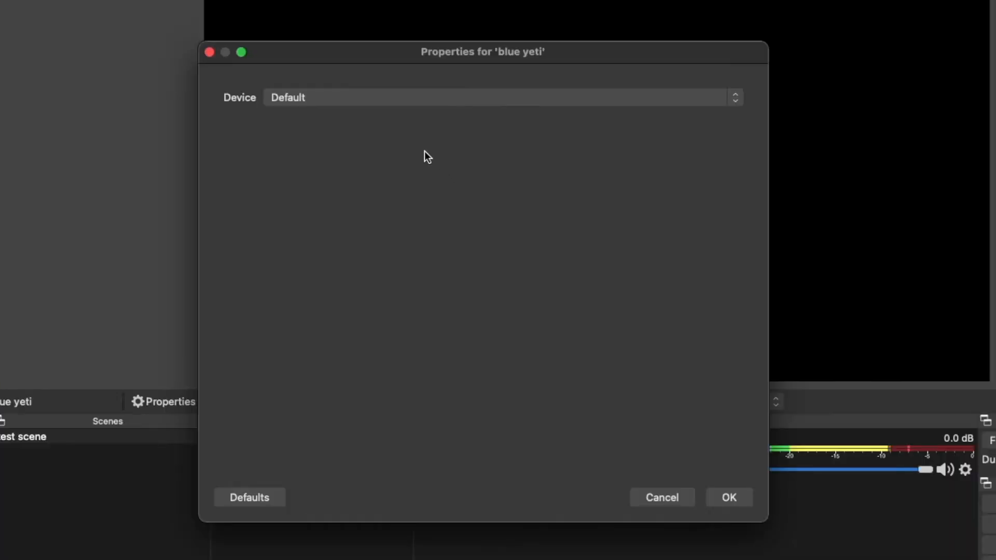
click(387, 102)
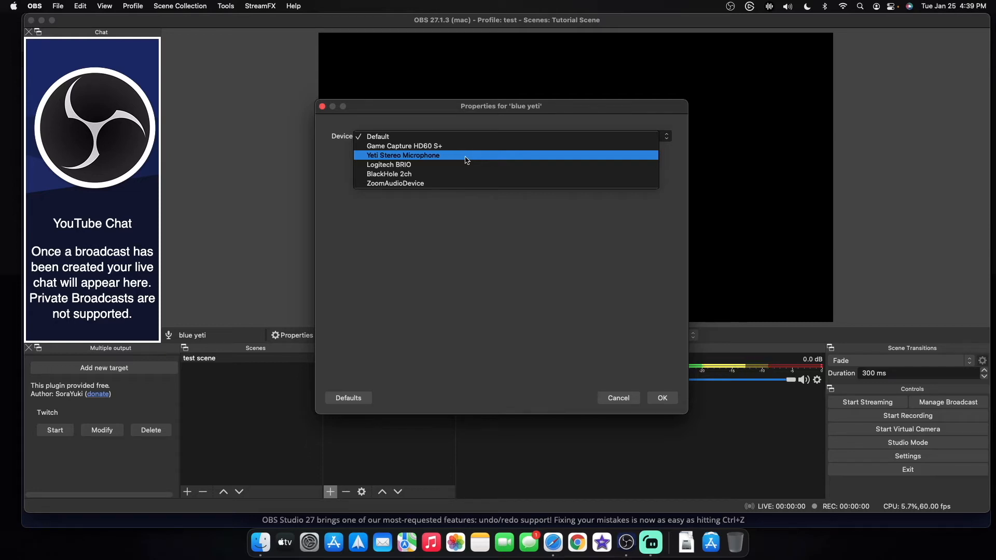
click(467, 156)
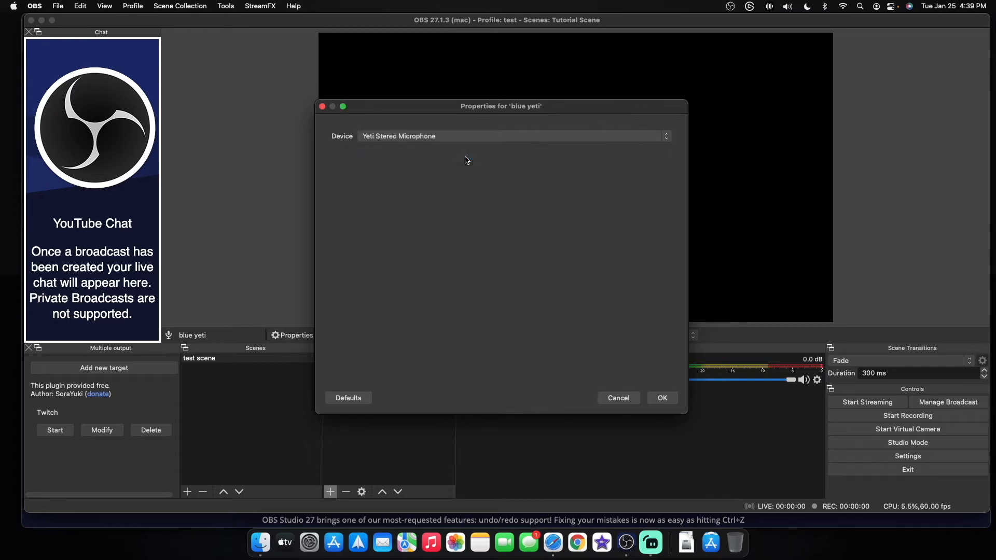
click(663, 397)
click(806, 382)
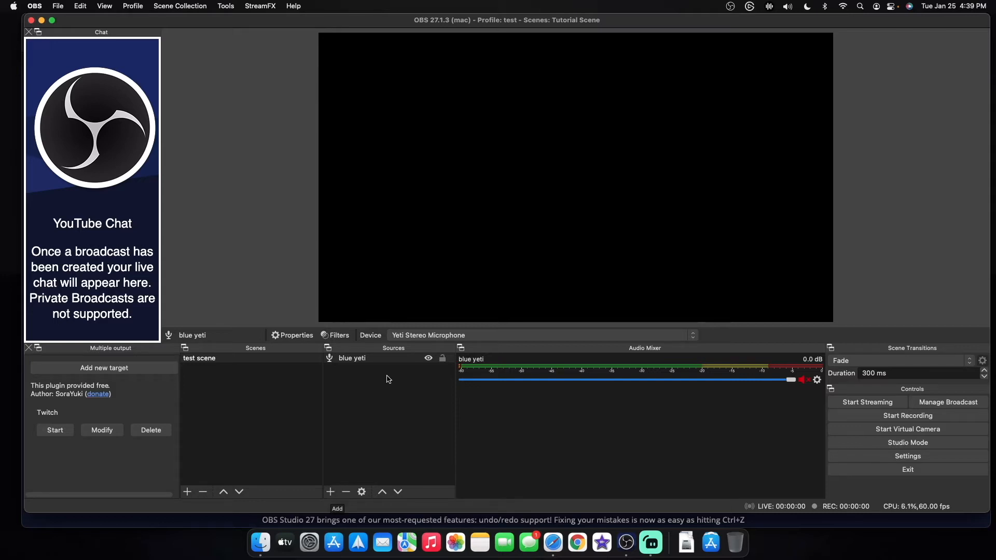
Add a Video Capture Device source named "logitech webcam" using the Logitech BRIO device with the 1920x1080 preset
click(331, 493)
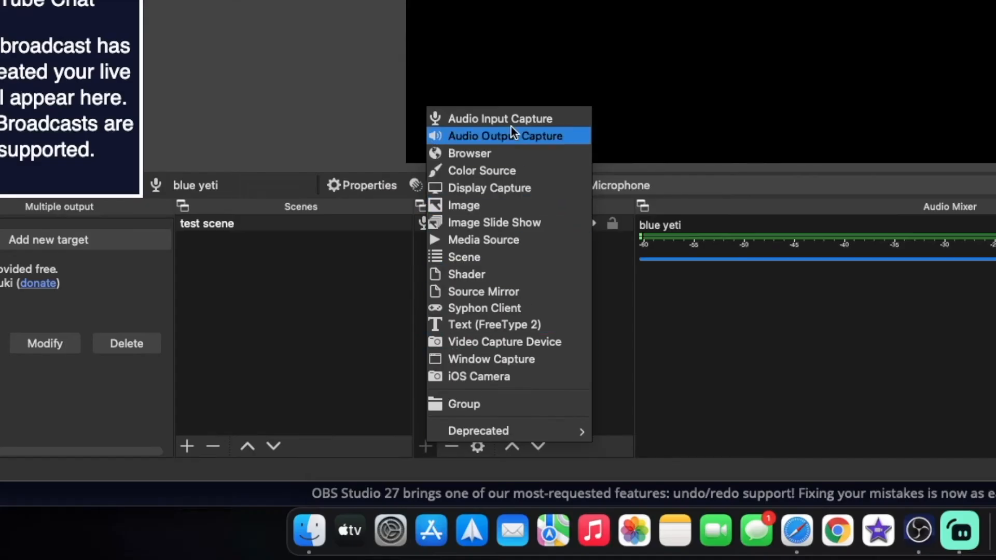
click(490, 342)
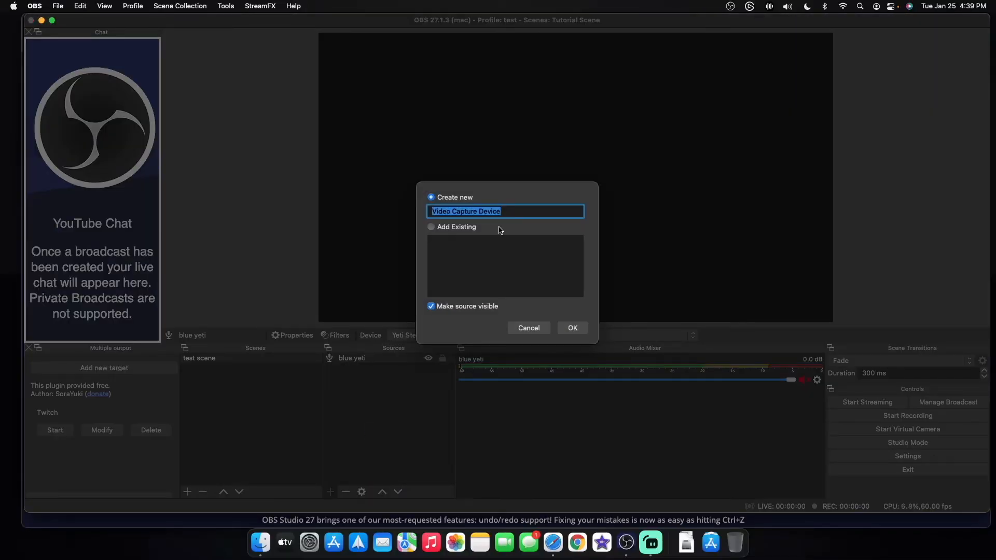
text(logitech webcam)
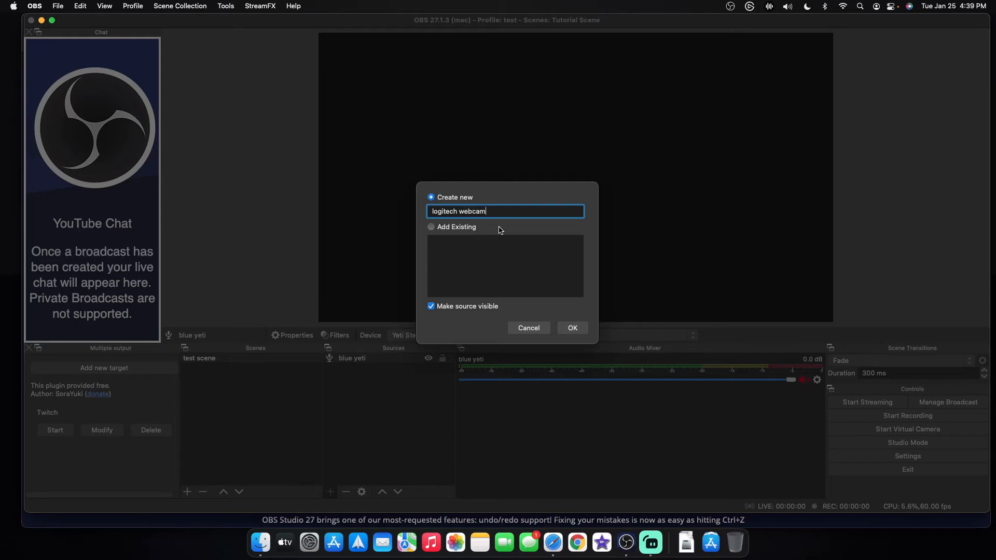
click(572, 328)
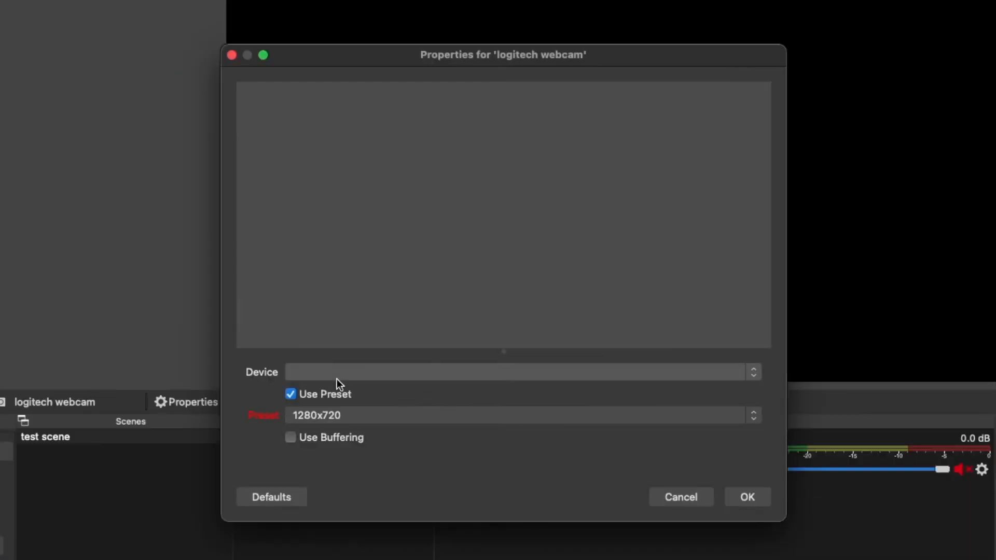
click(334, 375)
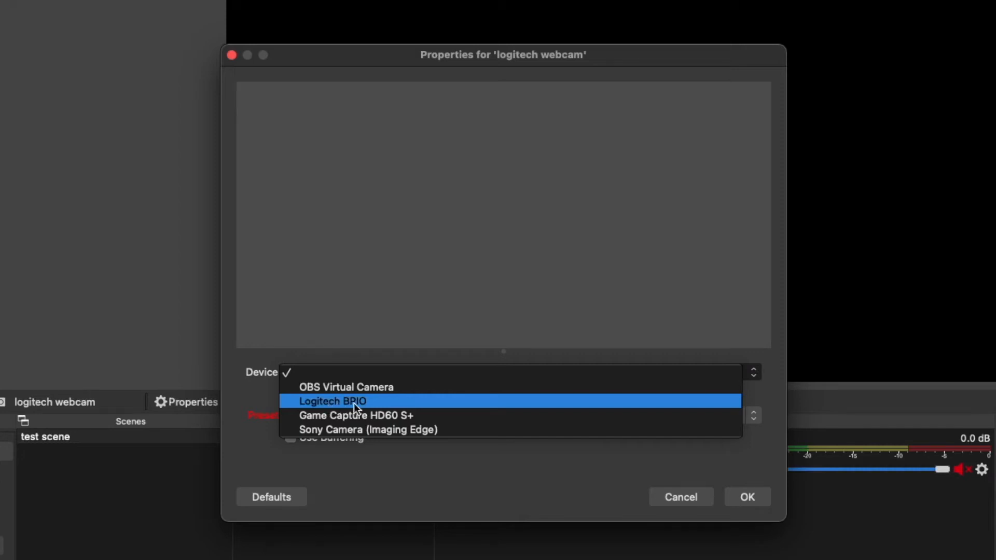
click(369, 401)
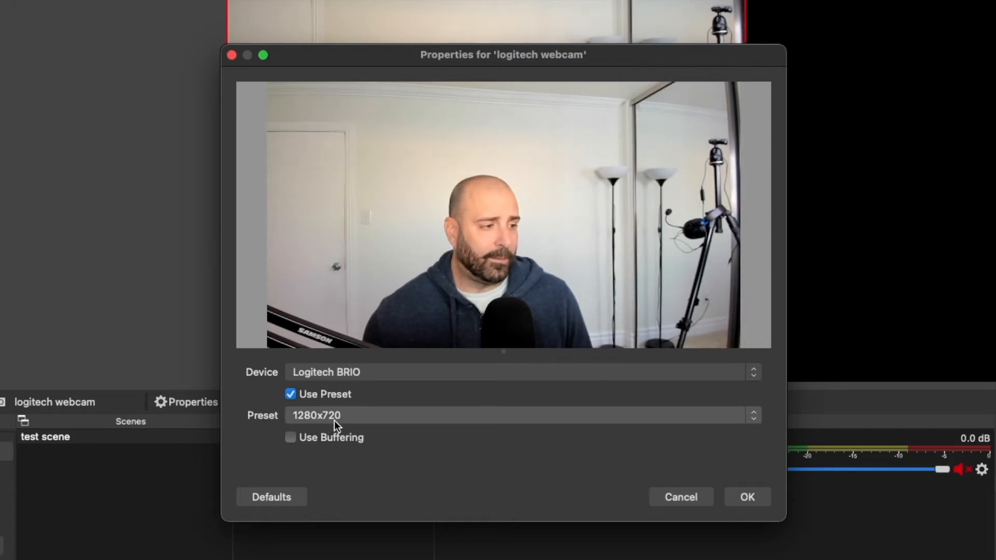
click(361, 419)
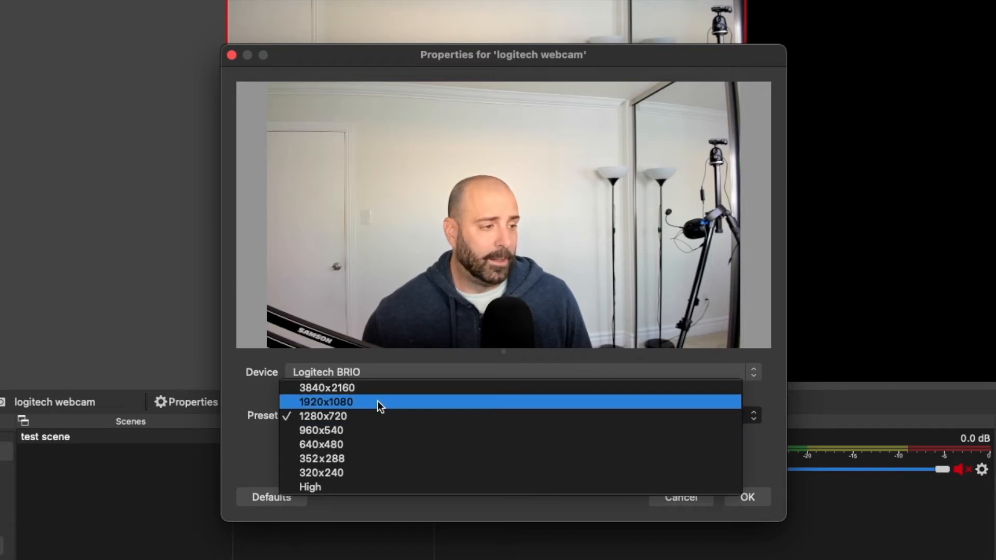
click(378, 401)
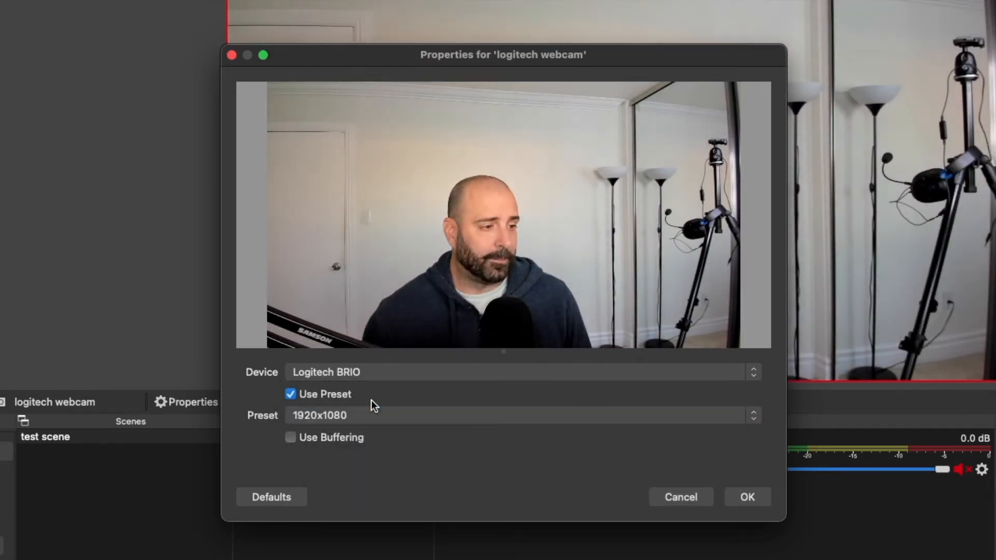
click(742, 498)
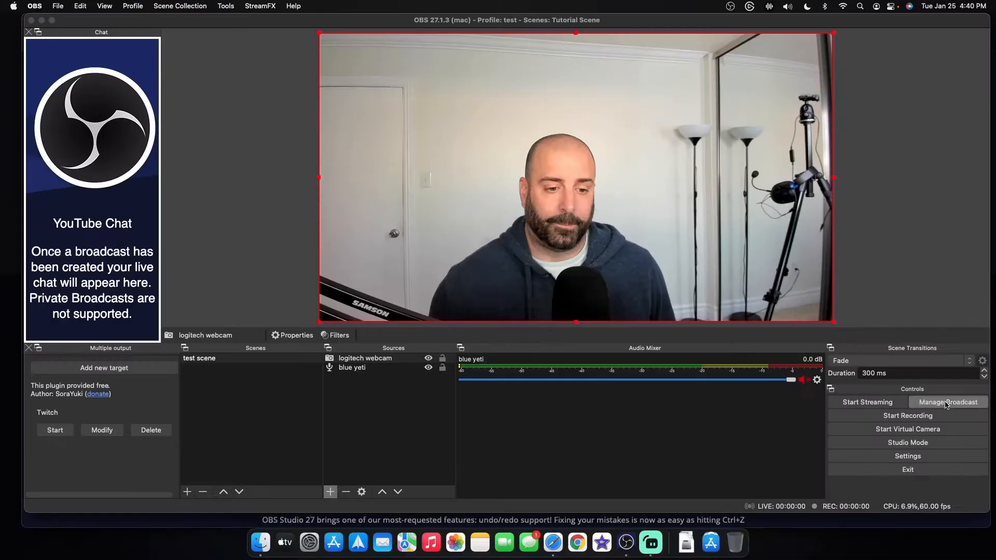
Start a new YouTube broadcast titled "Test Stream" with the description "yadda yadda yaddda..ladfj;lsdjflsdfjdslfdslfs", after checking the existing broadcasts
click(879, 196)
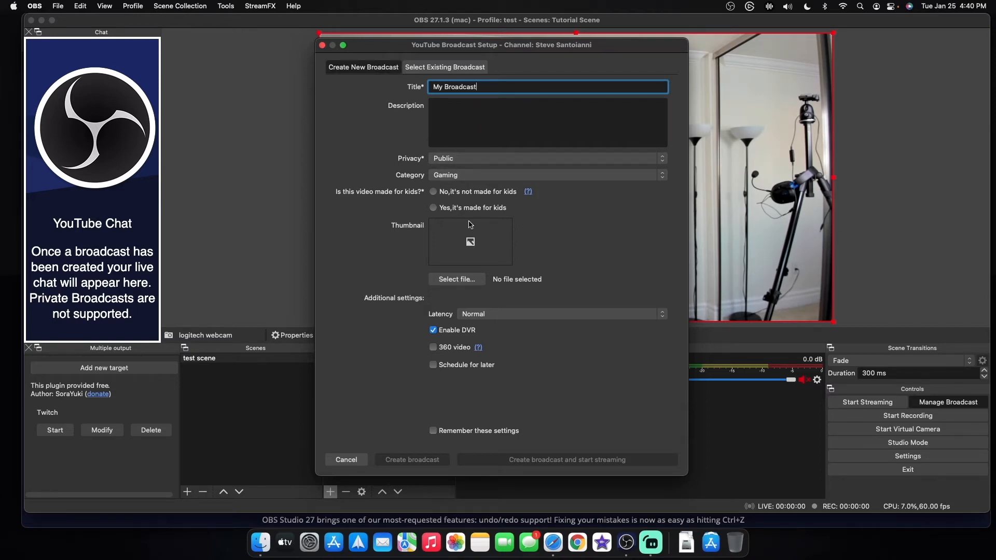
click(440, 74)
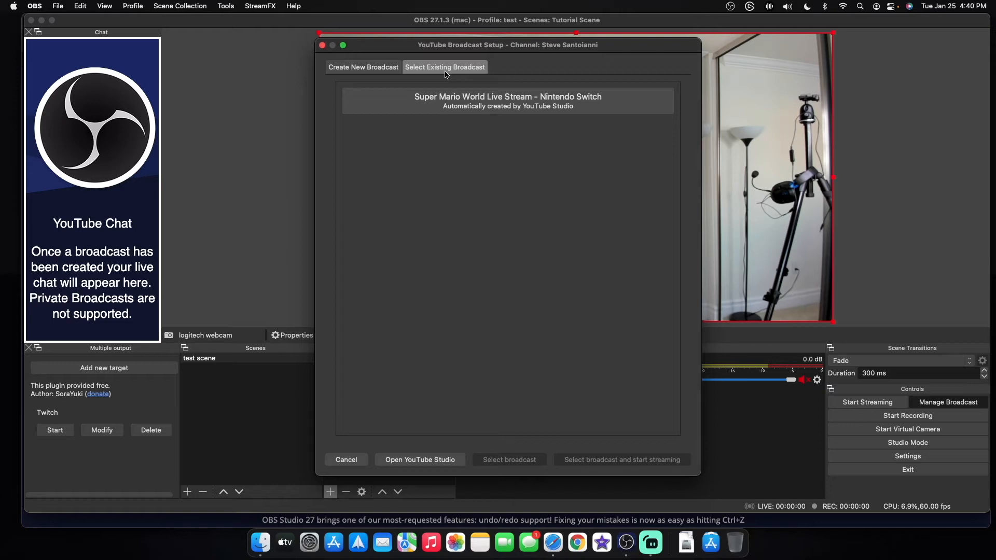
click(384, 68)
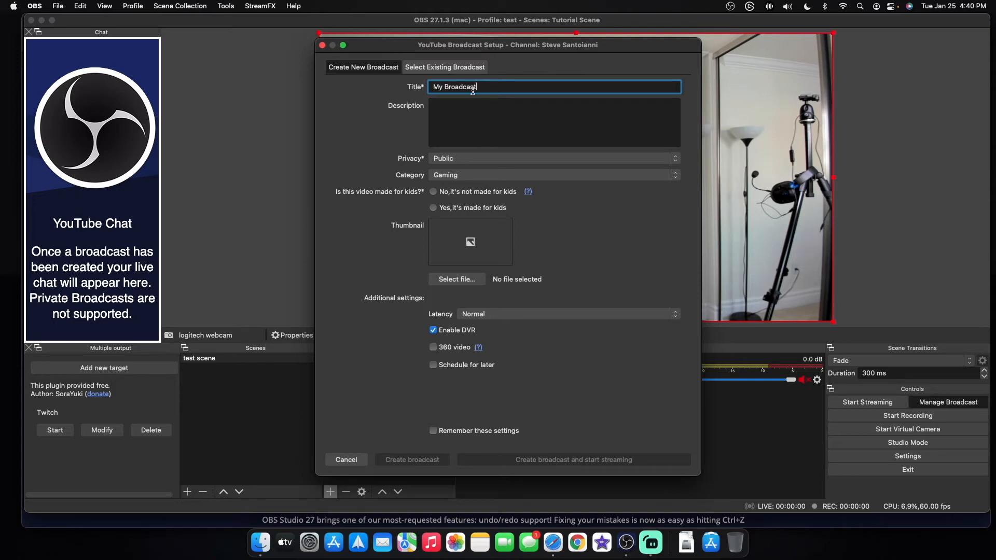
triple_click(508, 84)
text(Test Stream)
key(Tab)
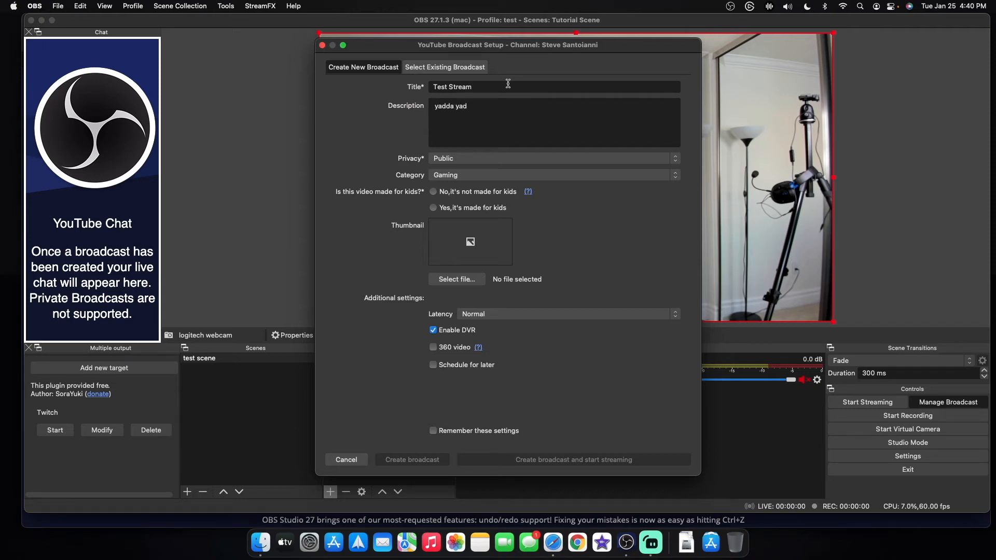
text(yadda yadda yaddda..ladfj;lsdjflsdfjdslfdslfs)
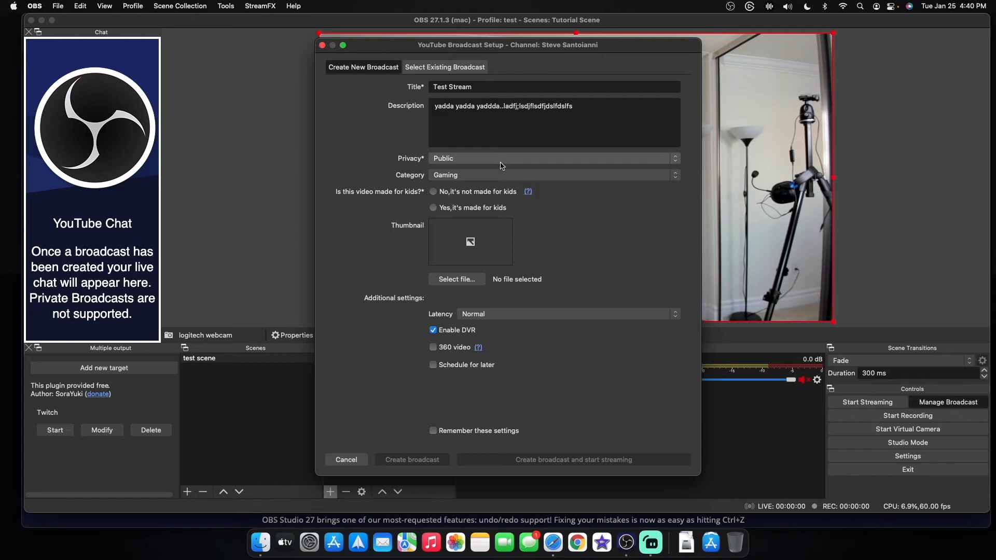
Set the broadcast's category to Science & Technology and mark the video as not made for kids
click(504, 176)
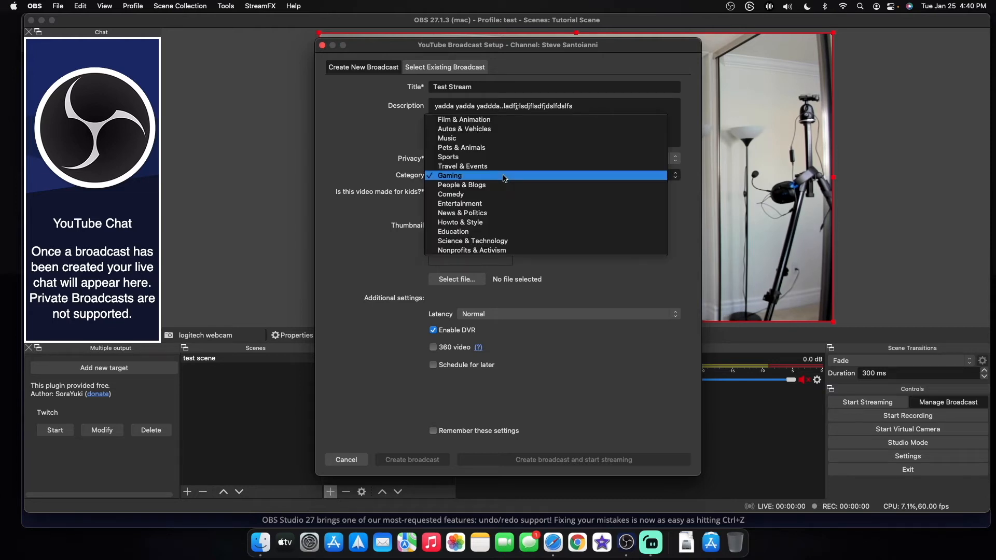
click(503, 242)
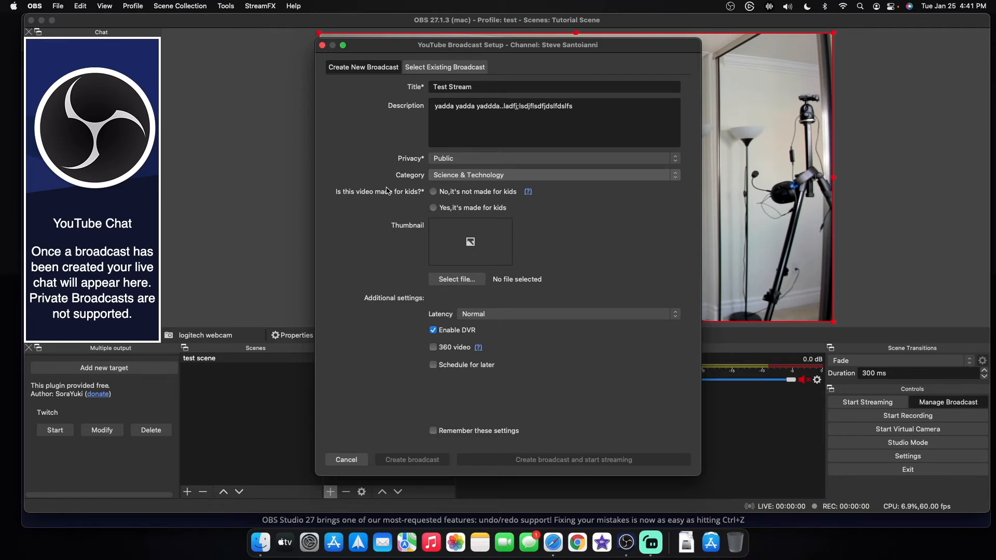
click(434, 192)
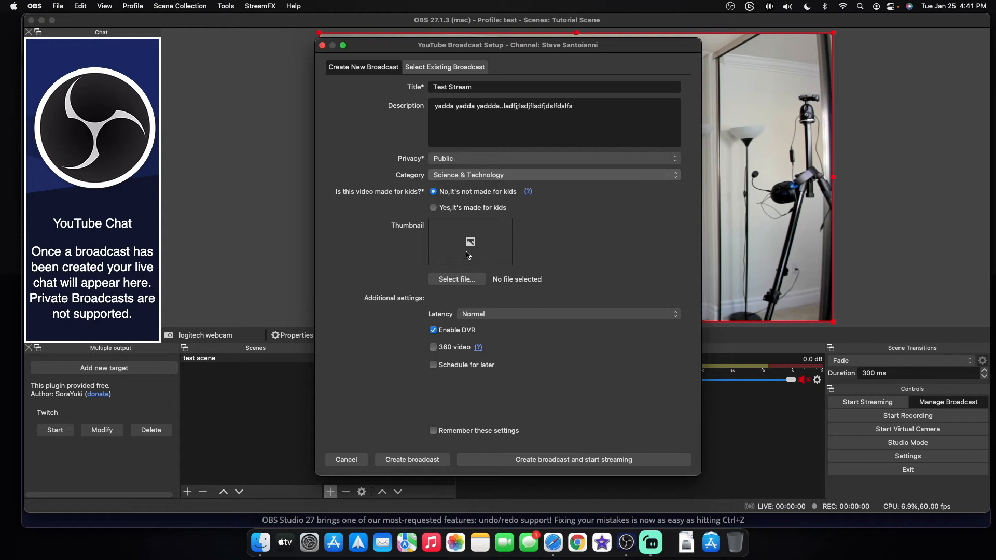
Use SMNWH.jpeg from Downloads/OBS Files/Thumbnails as the broadcast's thumbnail
click(465, 281)
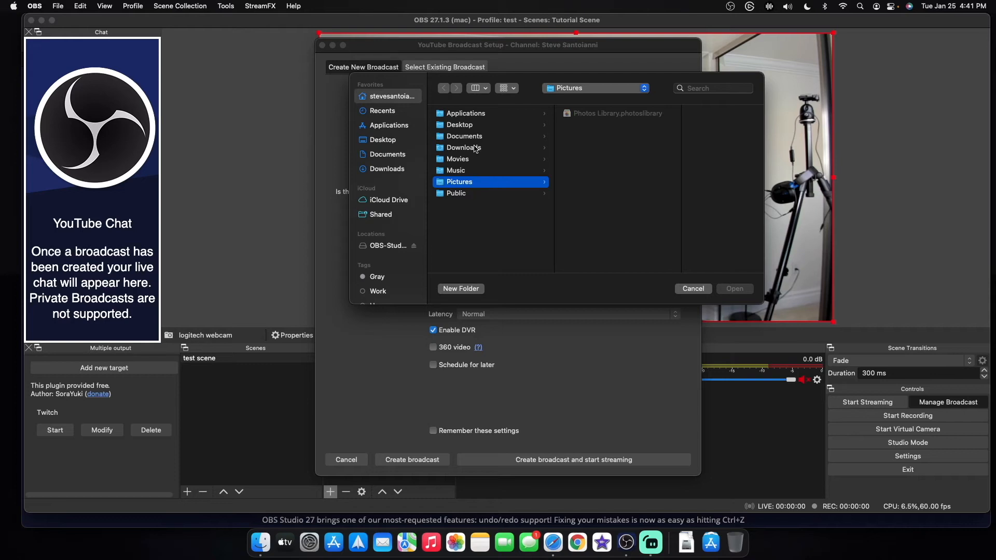
click(476, 148)
click(600, 150)
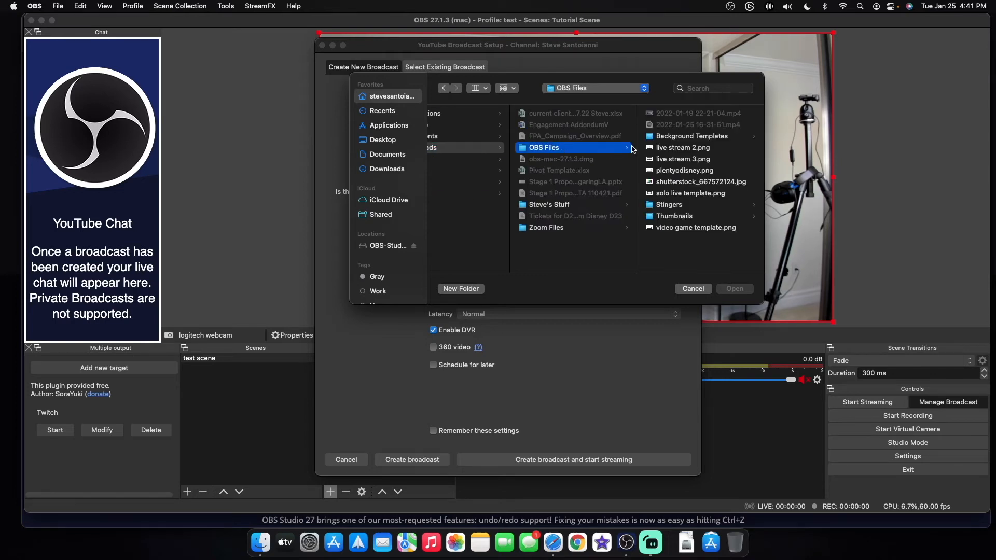
click(672, 216)
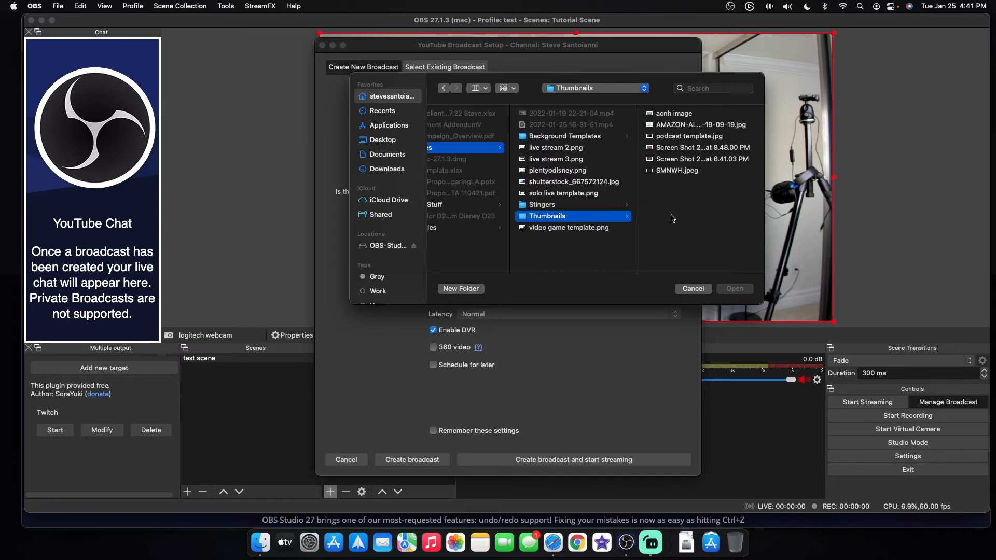
click(675, 172)
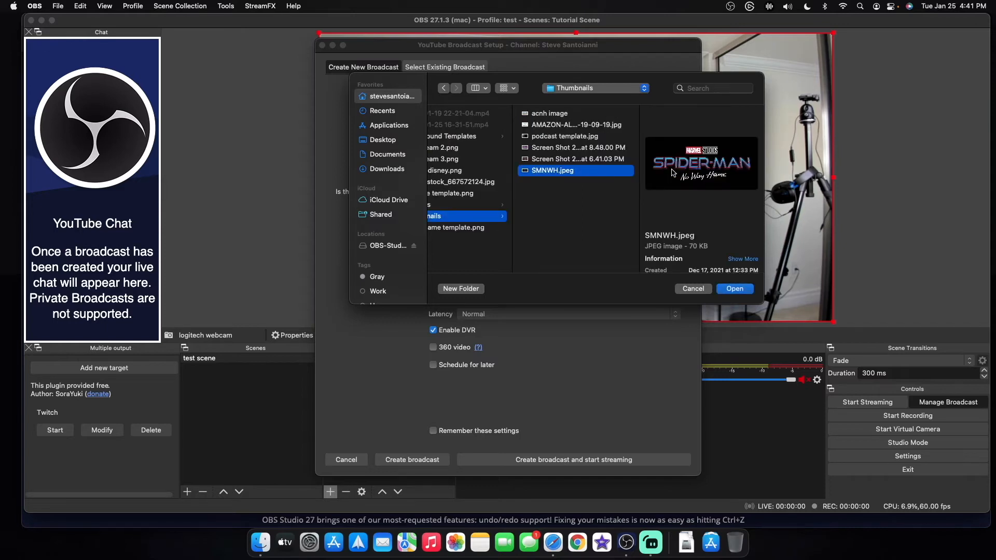
click(729, 289)
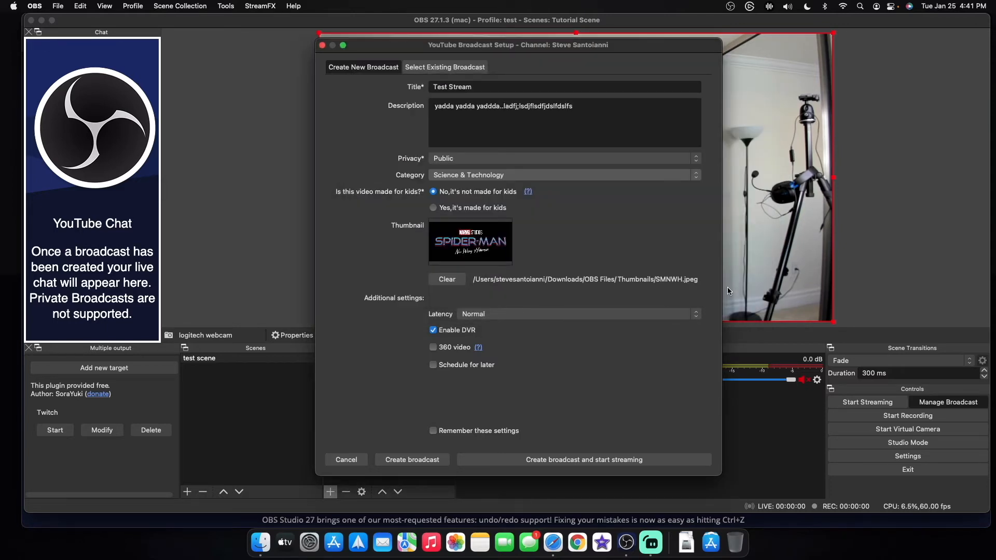
Set the broadcast's latency to Low, preview the scheduling options but leave scheduling off, and create the broadcast without starting the stream
click(580, 315)
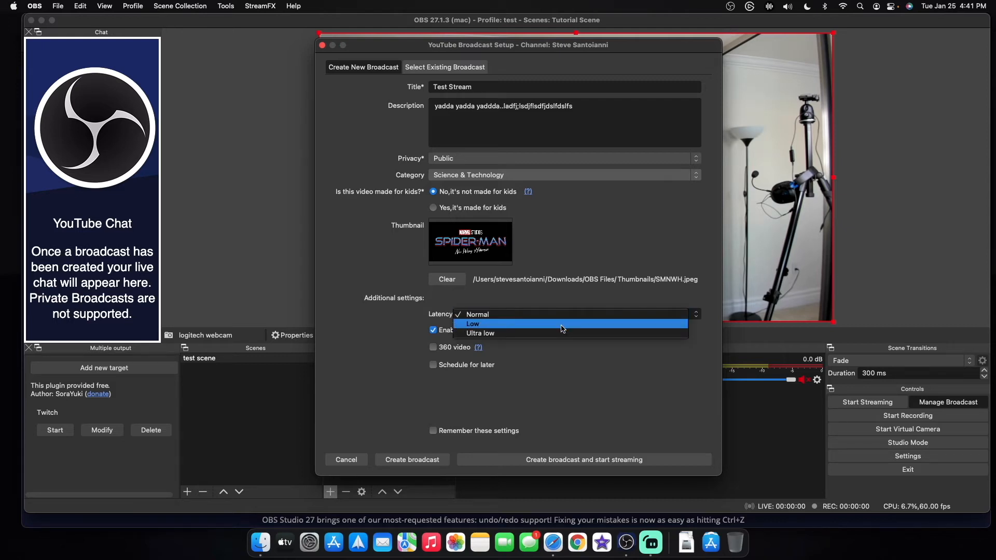
click(563, 326)
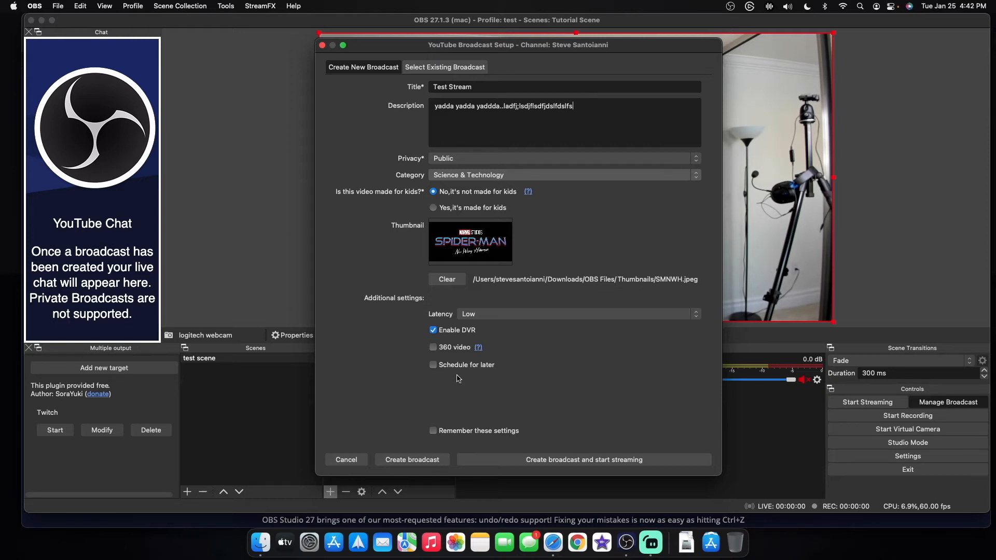
click(433, 365)
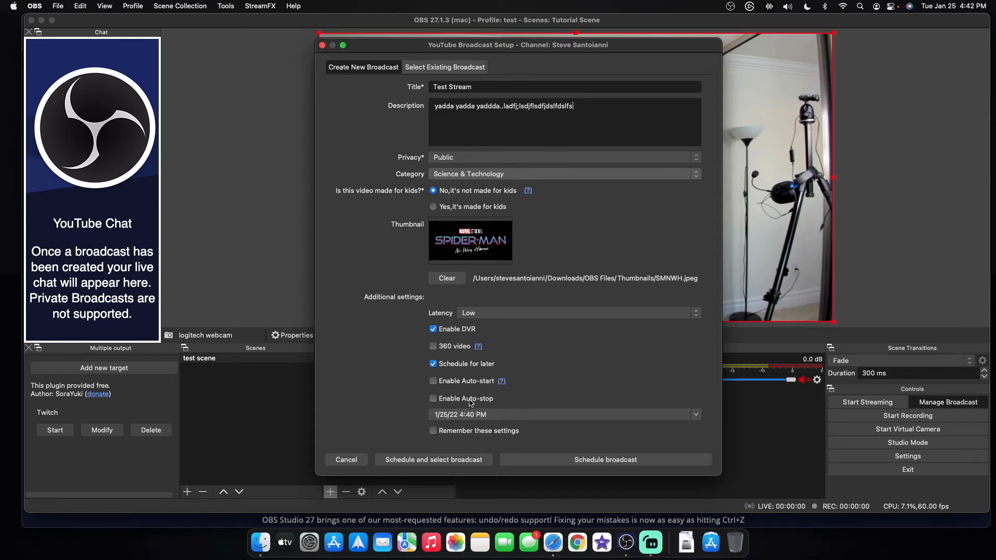
click(434, 364)
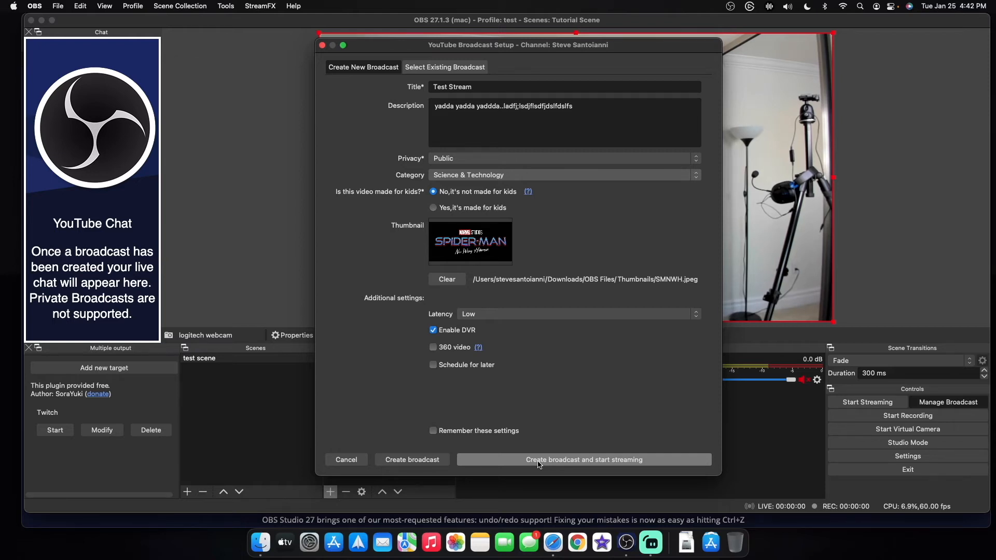
click(429, 461)
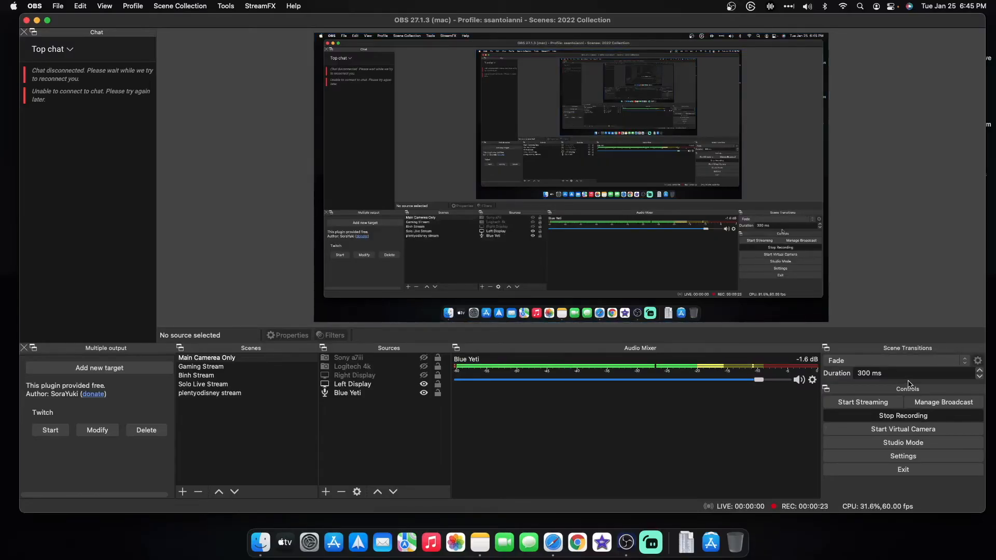
Start another new YouTube broadcast titled "test broadcast" with the description "l;jfasd;ljfdsal;fjdslfjdlsfjdslfsd;flj"
click(936, 403)
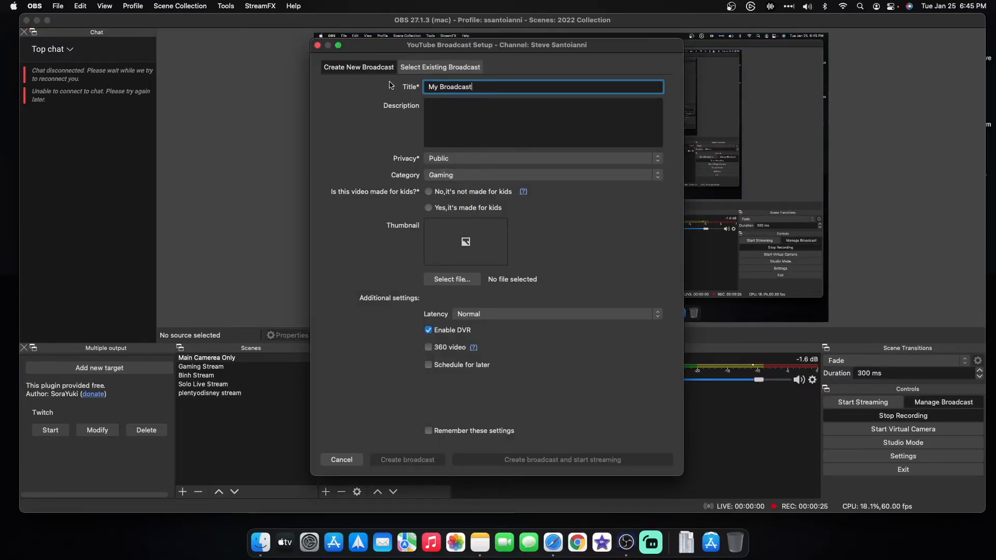
double_click(510, 89)
key(BackSpace)
key(BackSpace)
key(BackSpace)
key(BackSpace)
text(test broad)
key(Tab)
text(l;jfasd;ljfdsal;fjdslfjdlsfjdslfsd;flj)
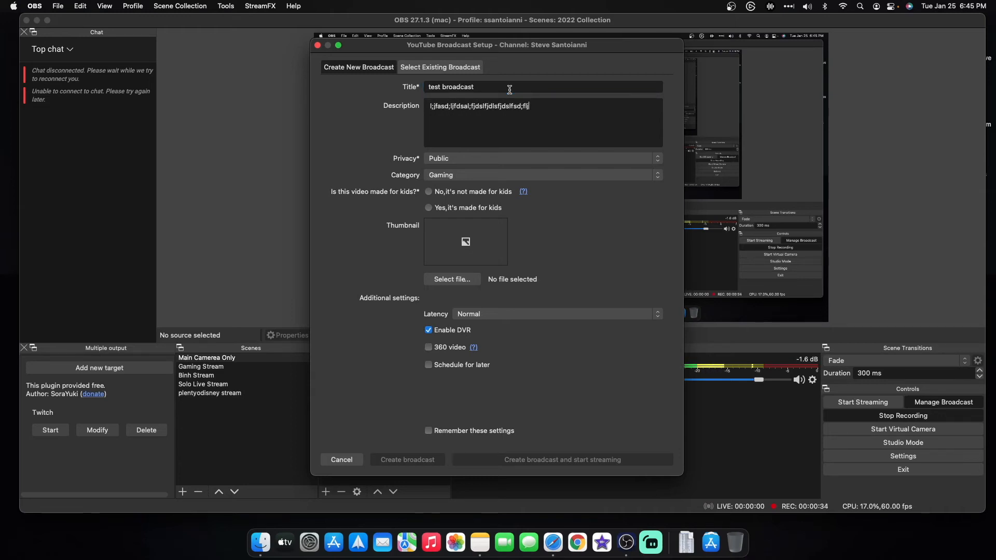
Set the broadcast's privacy to Unlisted and mark the video as not made for kids
click(489, 160)
click(488, 168)
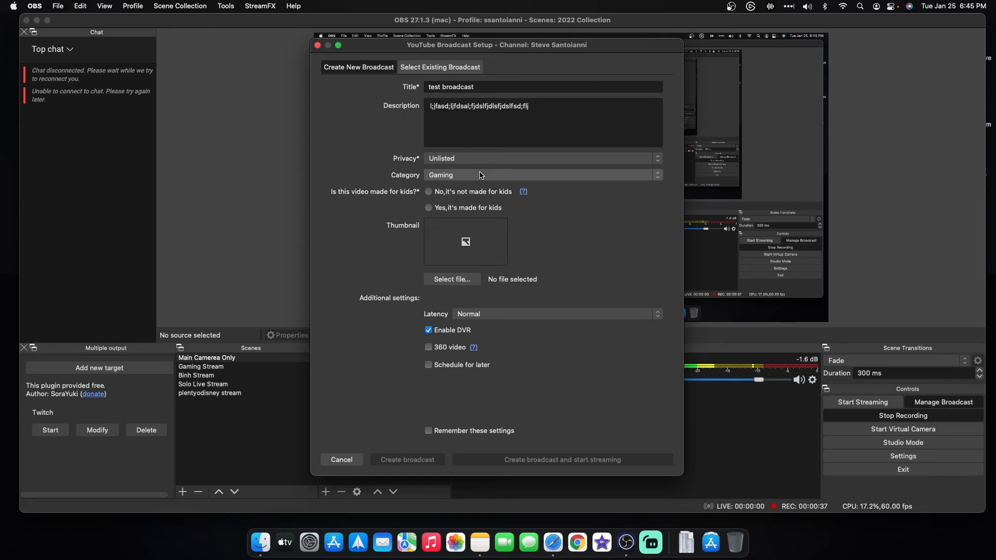
click(429, 193)
Use "Screen Shot 2021-12-30 at 6.41.03 PM.png" from Downloads/OBS Files/Thumbnails as the broadcast's thumbnail
click(451, 280)
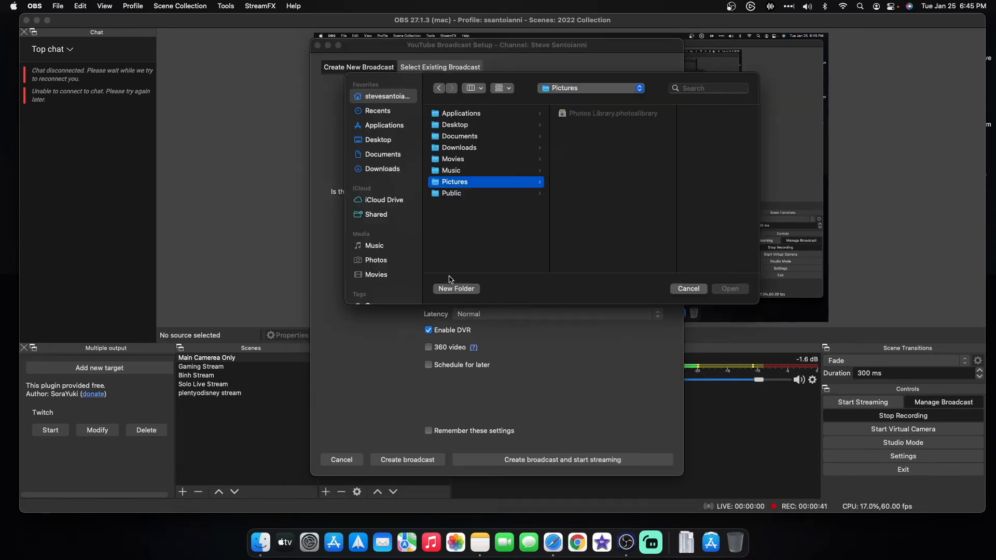
click(392, 145)
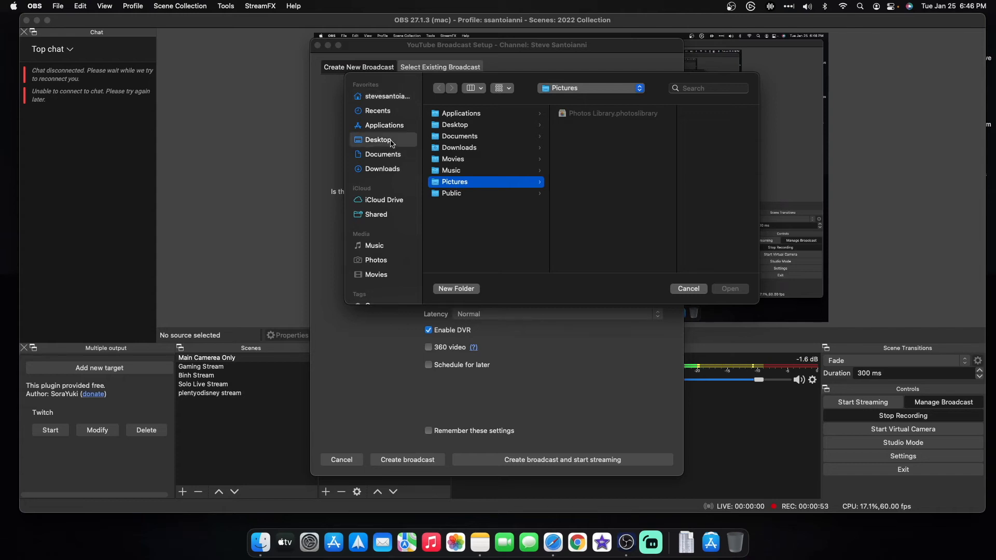
click(388, 171)
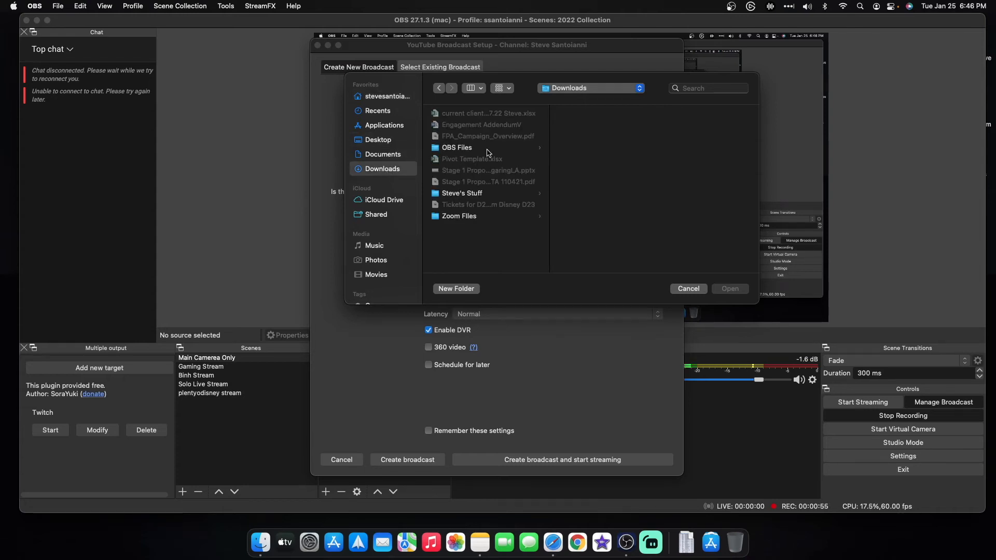
click(488, 150)
click(583, 216)
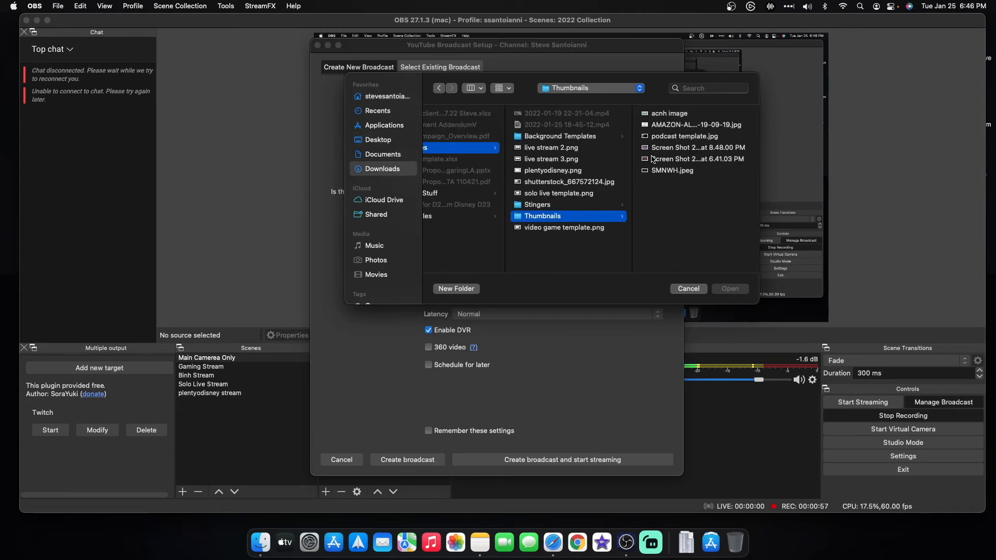
click(625, 159)
click(729, 288)
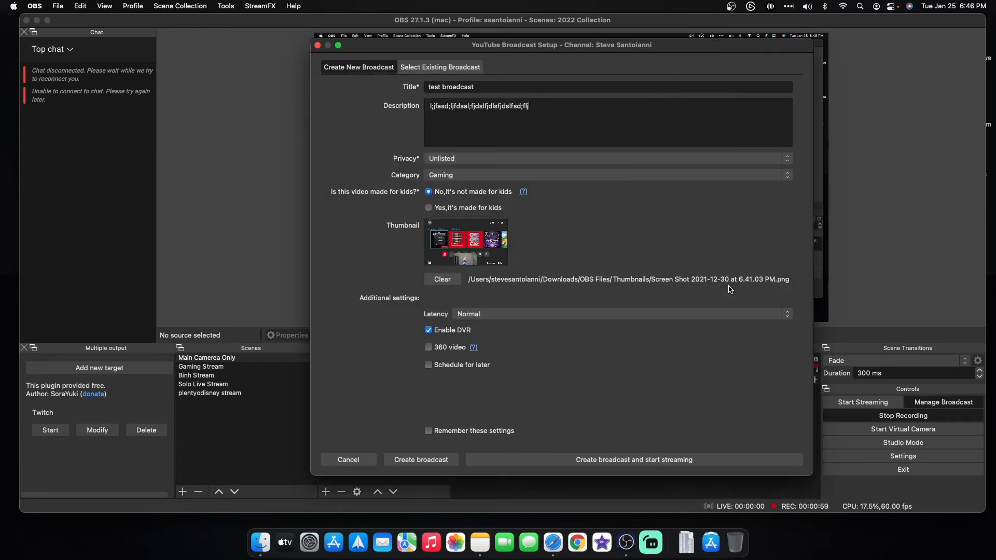
Set the broadcast's latency to Low and create the broadcast without starting the stream
click(510, 316)
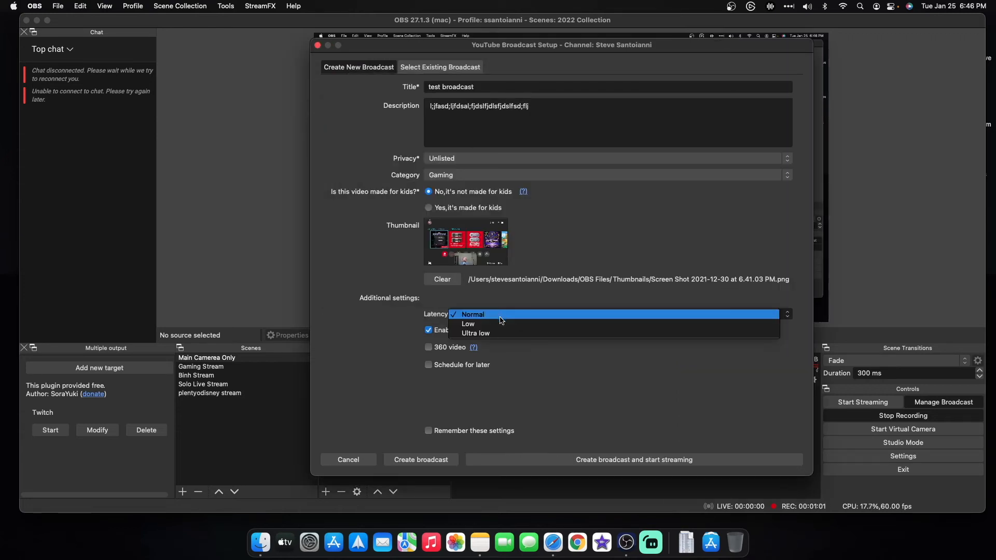
click(500, 323)
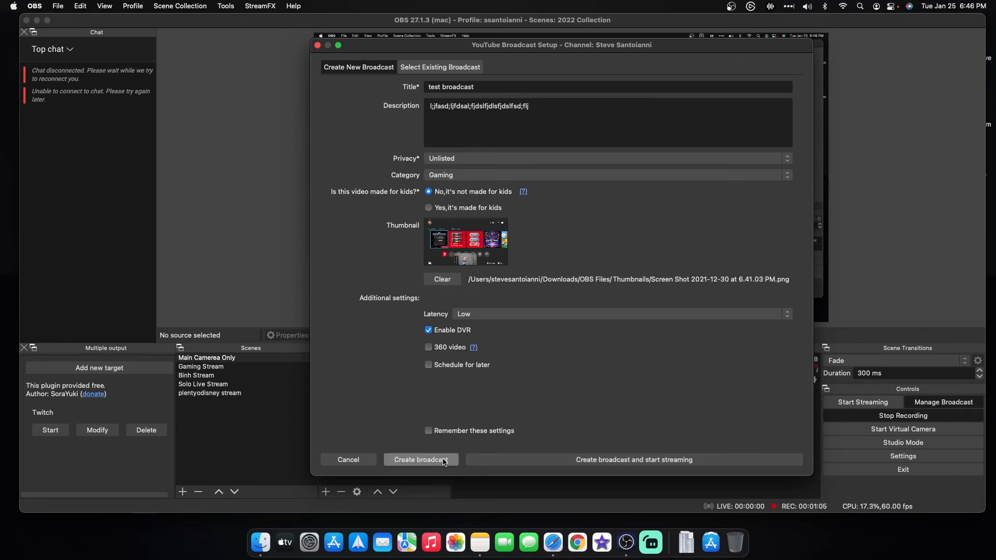
click(424, 460)
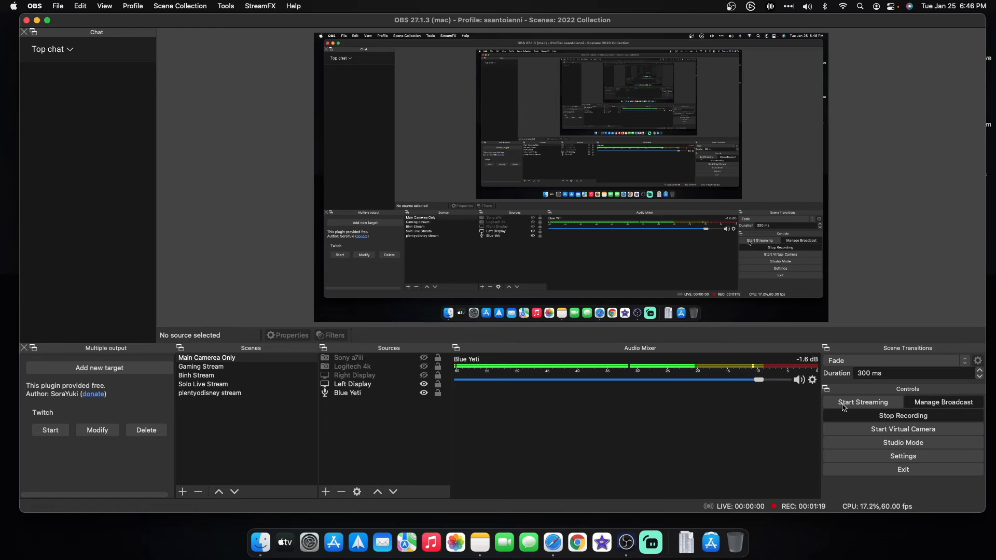
Open YouTube Studio from the broadcast manager and review the test broadcast's stream settings in the Live Control Room
click(942, 404)
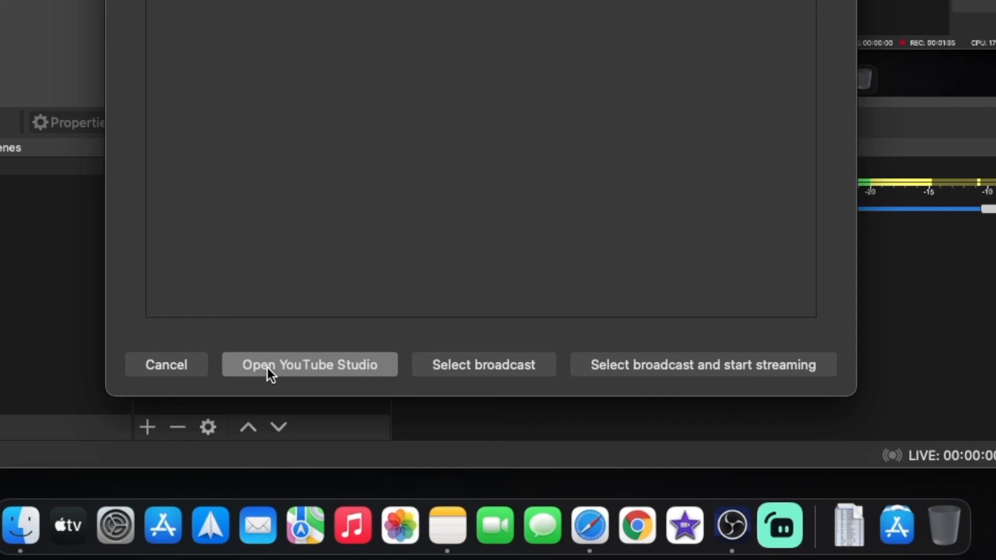
click(310, 369)
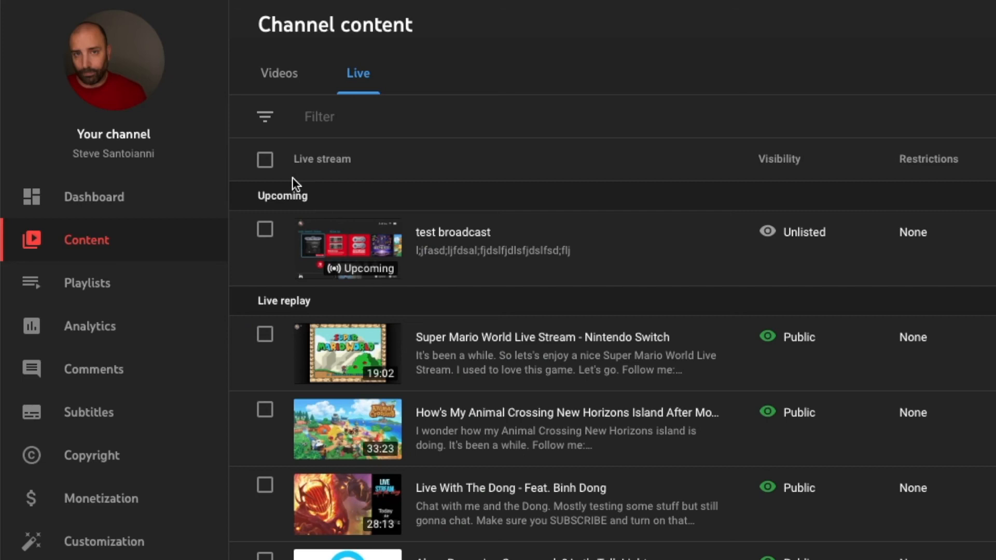
mouse_move(296, 223)
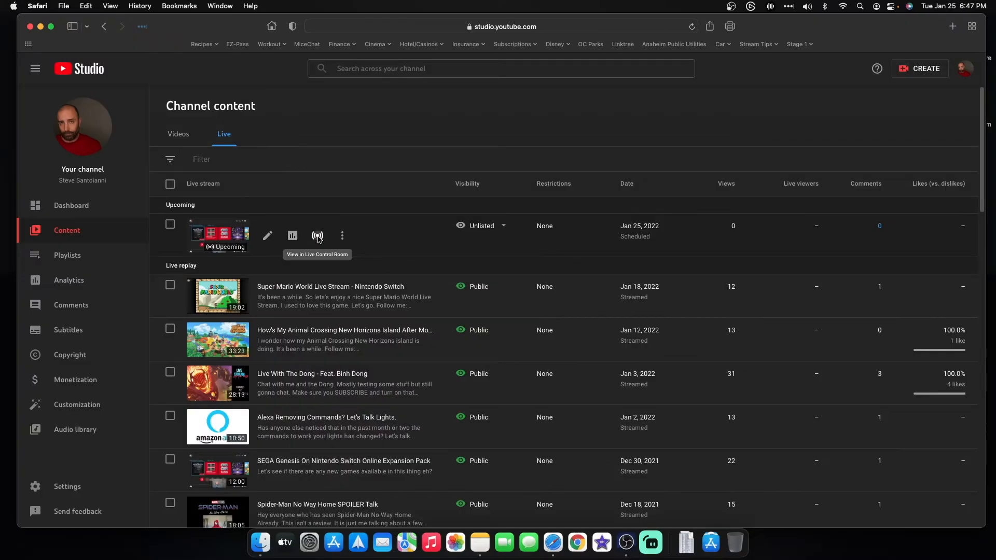
click(521, 253)
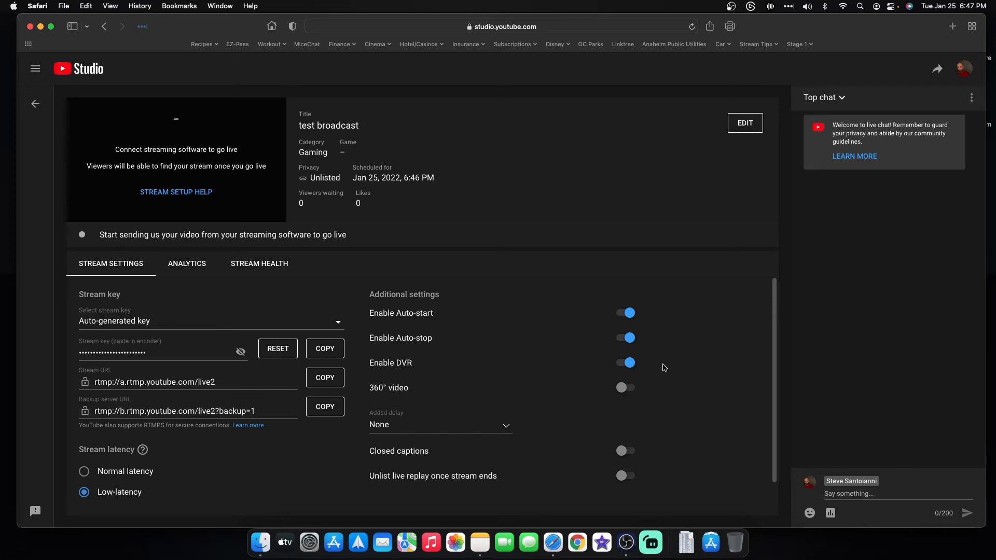
scroll(539, 373, down, 1)
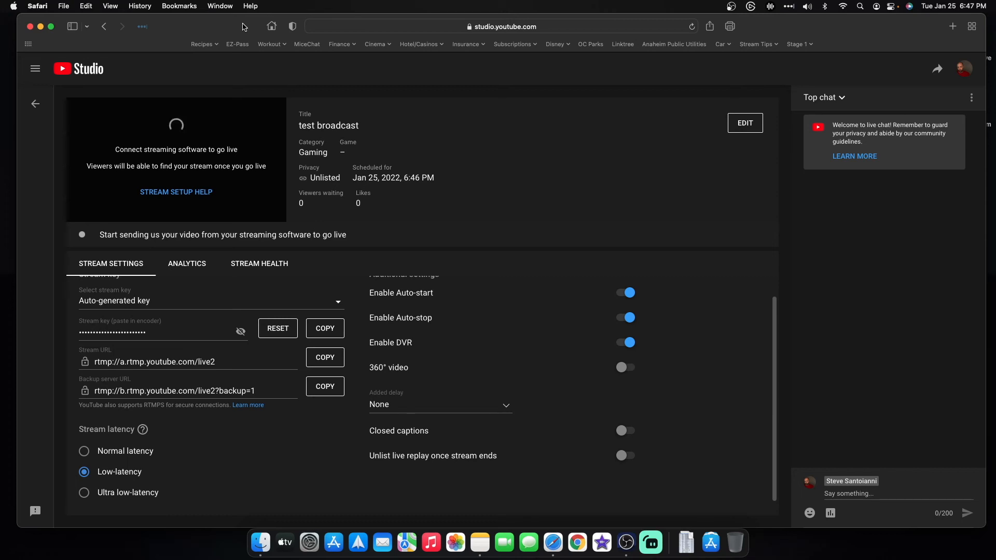
Switch back to OBS, select the existing "test broadcast" and start streaming to it
key(super+Tab)
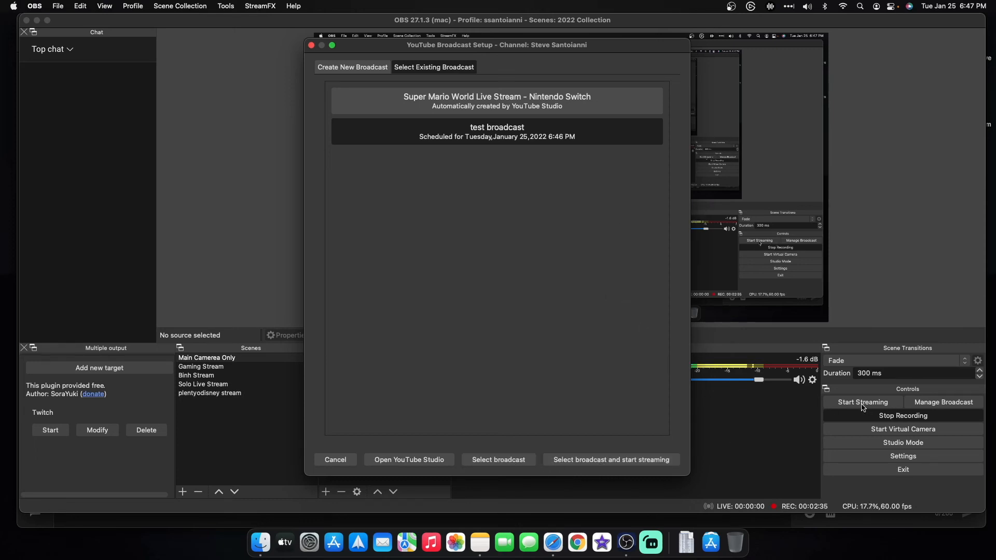
click(602, 464)
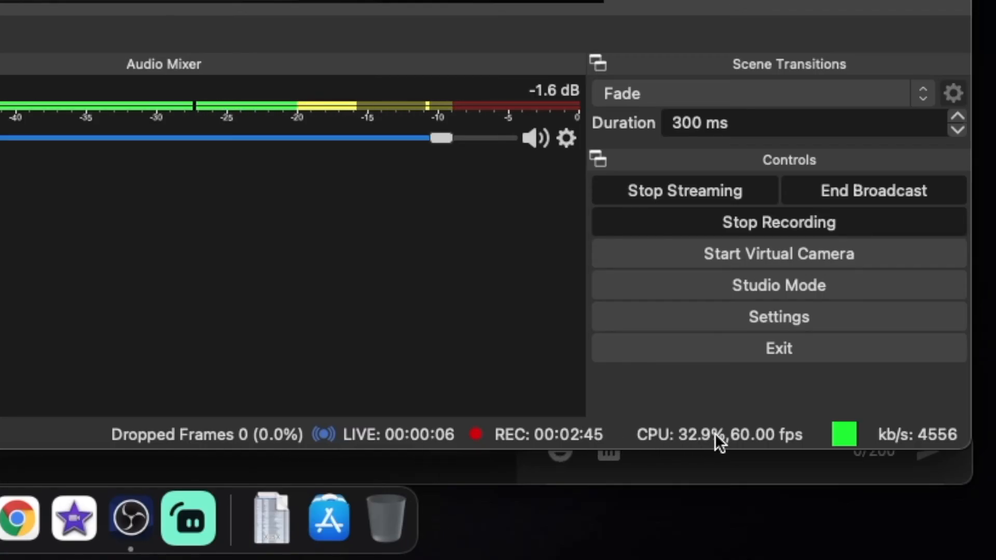
Switch to YouTube Studio in Safari and send the message "al;sdfjlsdfldsfj;ljf;lsdajfl;sdjfsd" in the live chat
key(super+Tab)
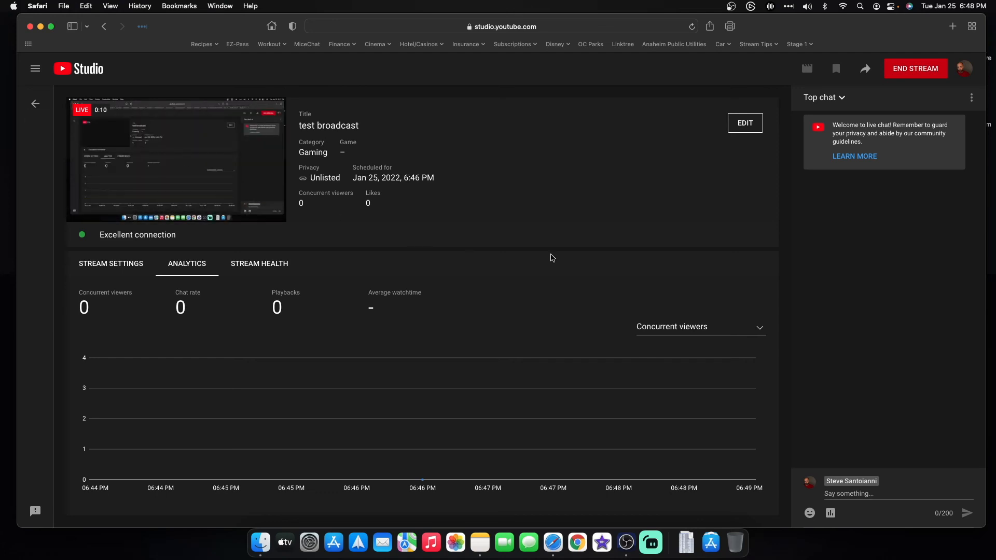
click(855, 490)
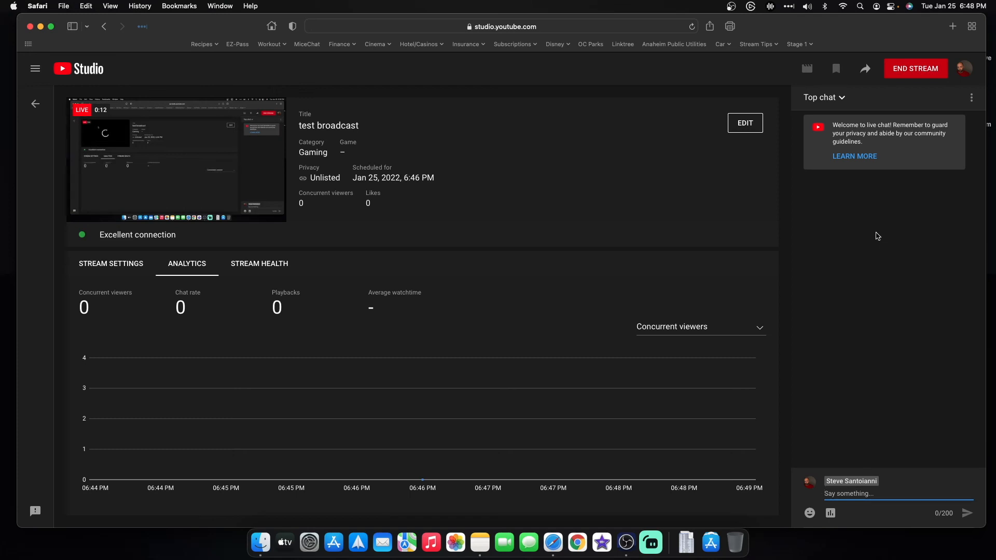
text(al;sdfjlsdfldsfj;ljf;lsdajfl;sdjfsd)
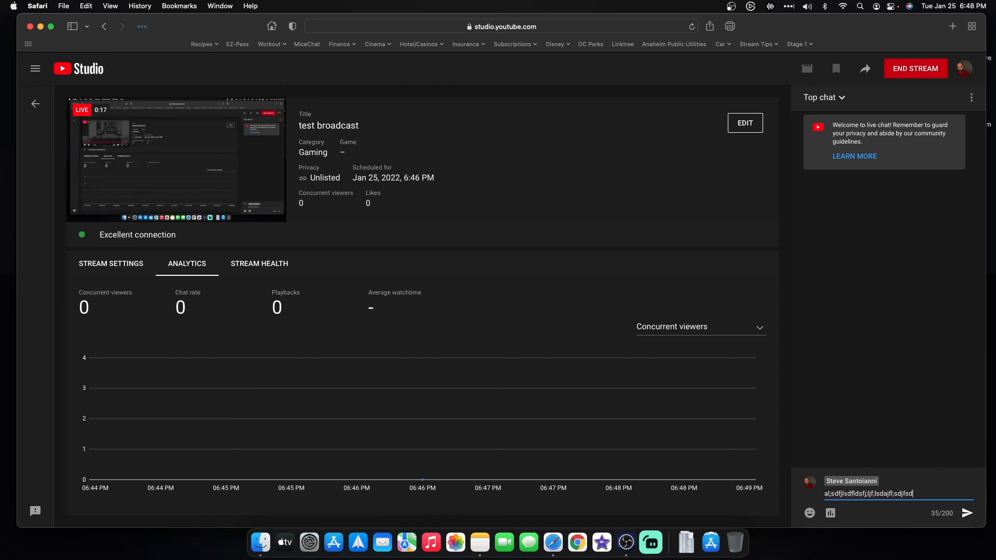
key(Return)
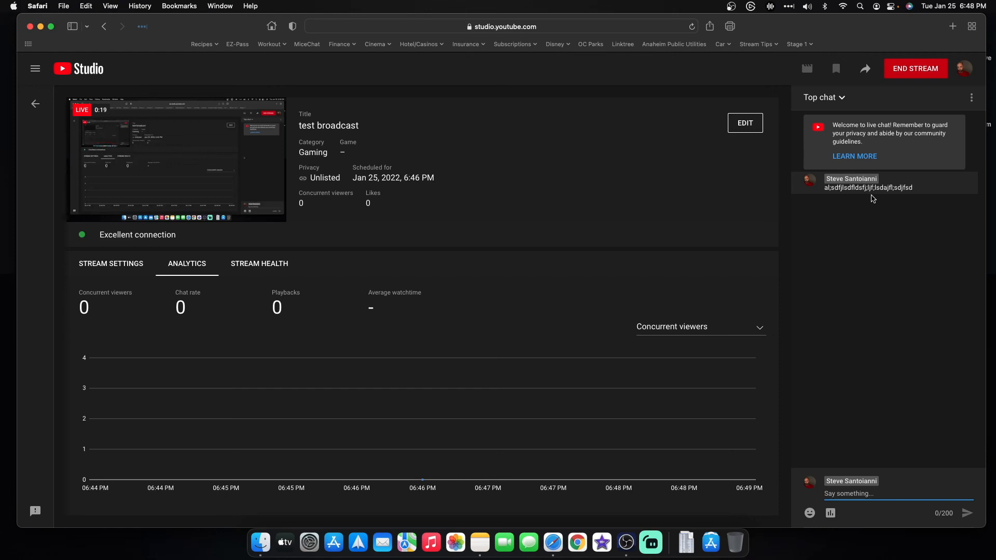